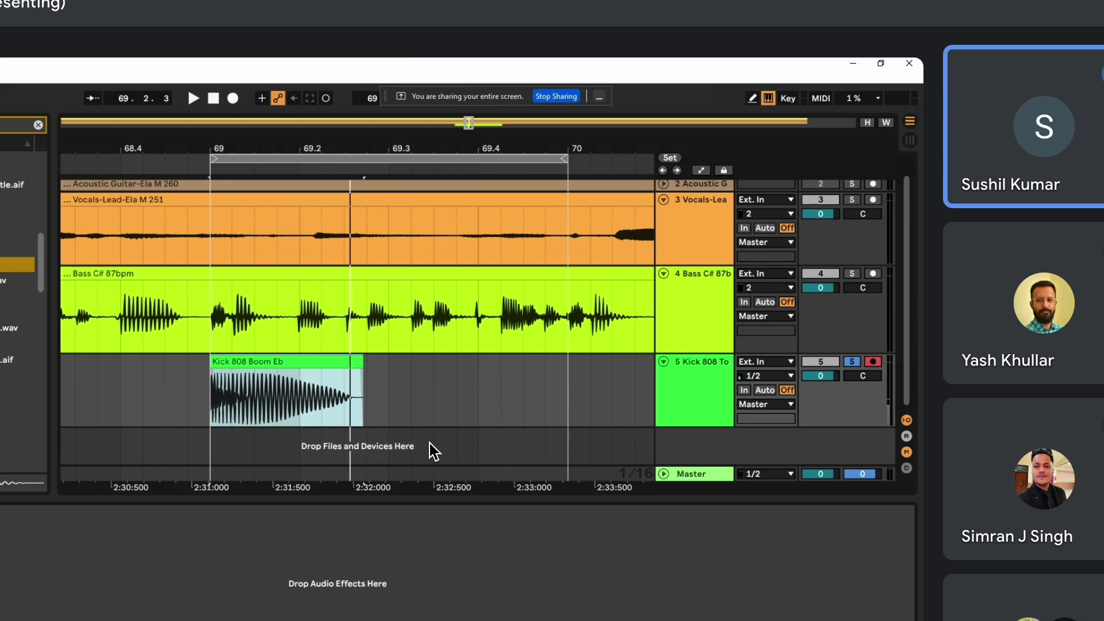
# Step: Check the latest audience question in the Google Meet Q&A and return to Ableton Live
pyautogui.hotkey('alt', 'Tab')
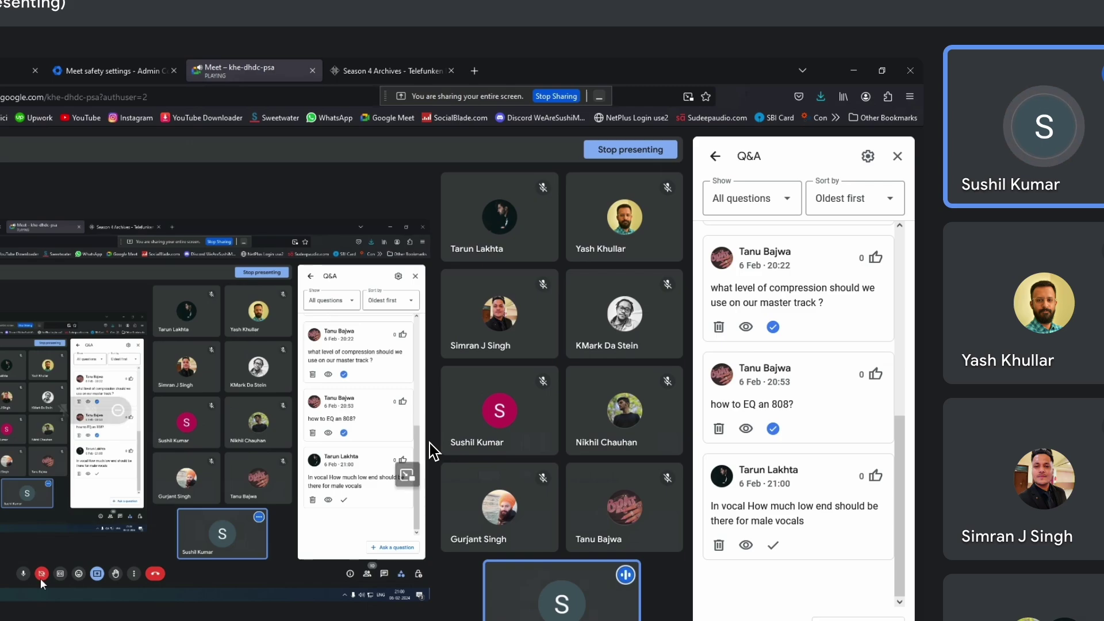
pyautogui.hotkey('alt', 'Tab')
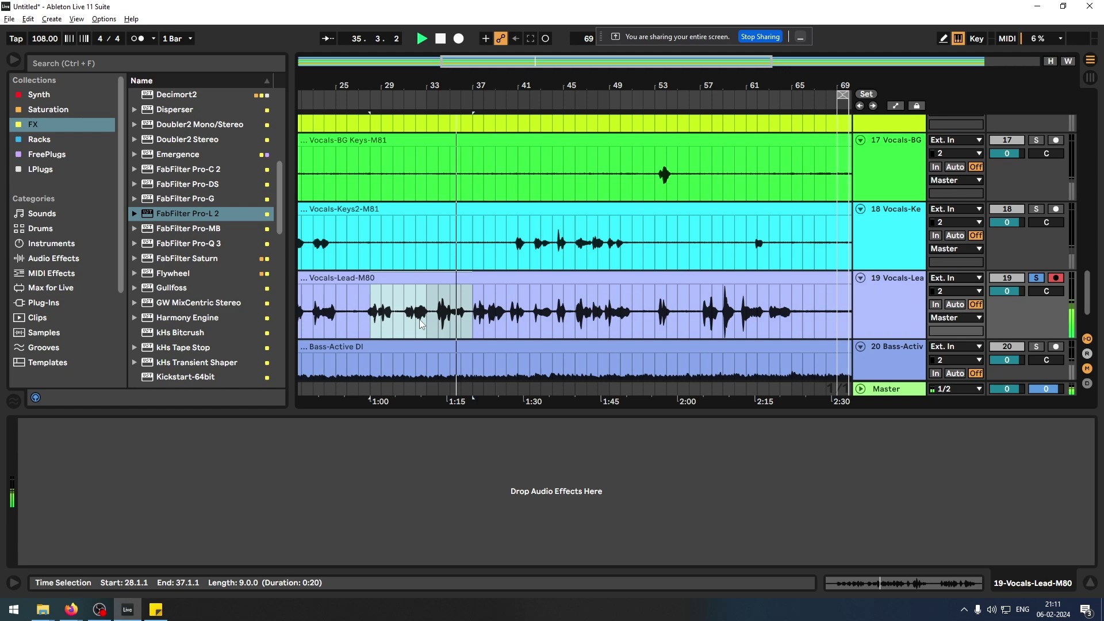
# Step: Loop the selected bars 28 to 37 of the lead vocal, stop playback, and extend the loop start slightly before bar 28
pyautogui.hotkey('ctrl', 'l')
pyautogui.press('space')
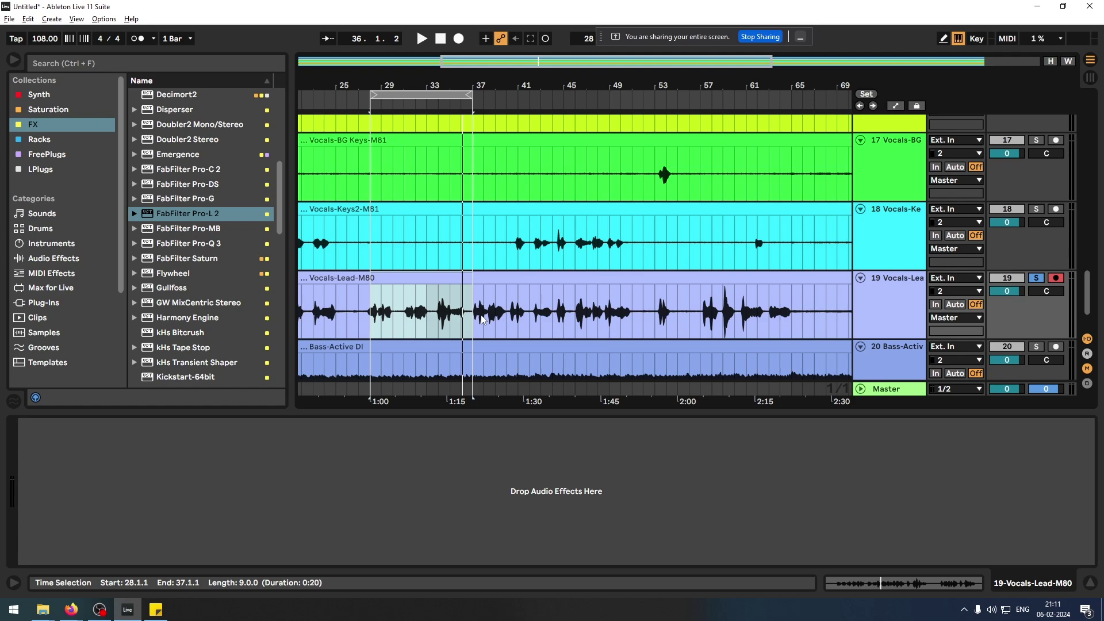
pyautogui.scroll(3, 482, 320)
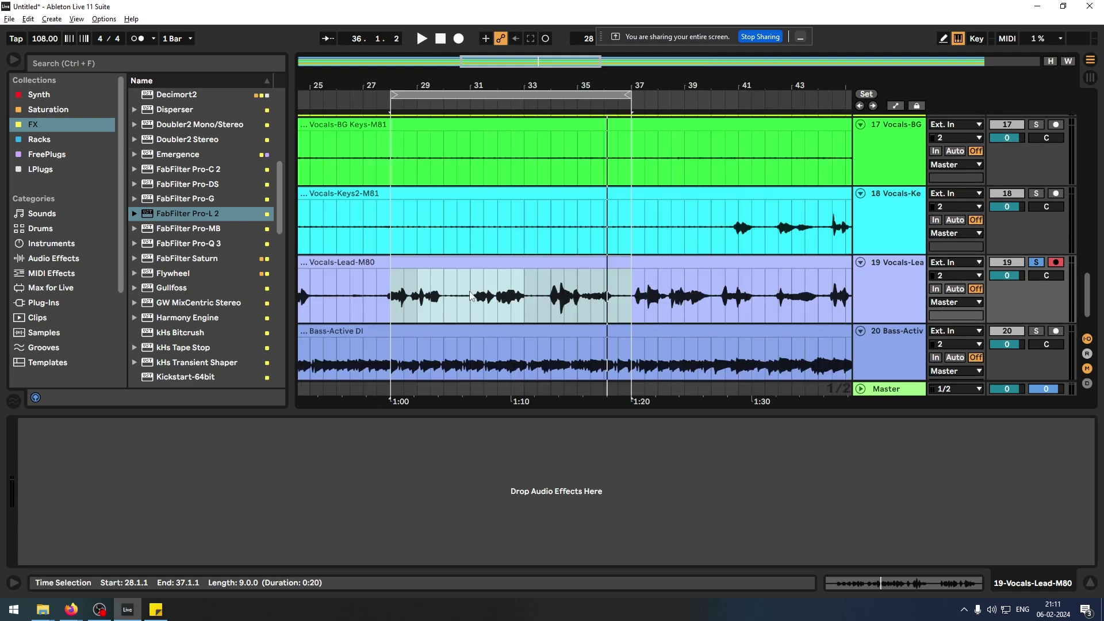
pyautogui.moveTo(397, 96); pyautogui.dragTo(383, 96)
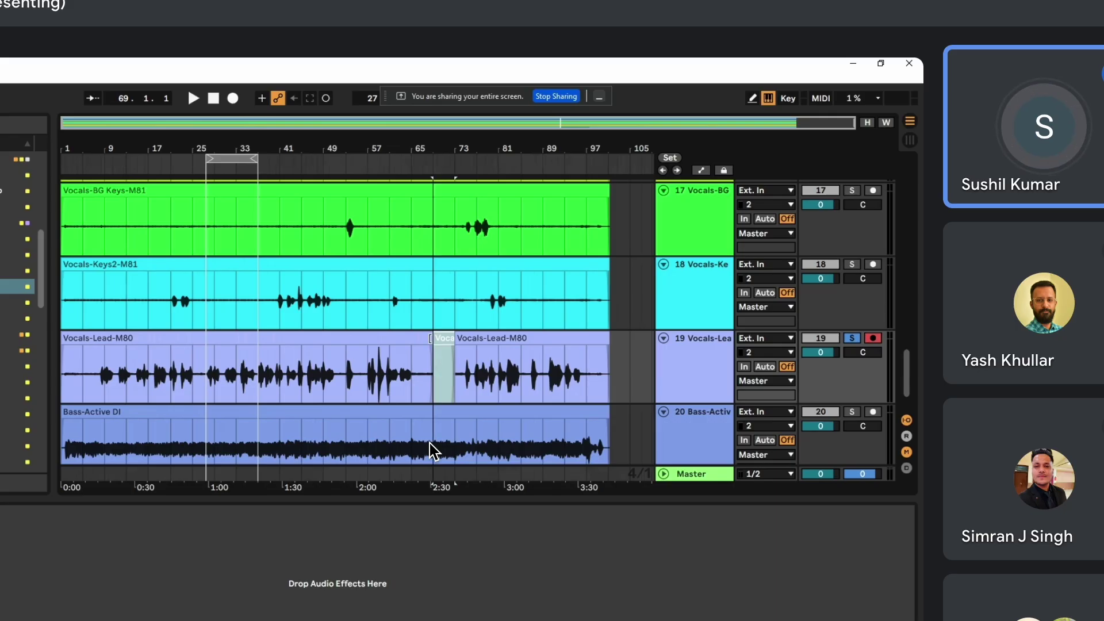
# Step: Delete the lead vocal segment between bars 69 and 73 and trim the preceding clip's end back to bar 65
pyautogui.moveTo(423, 149); pyautogui.dragTo(424, 190)
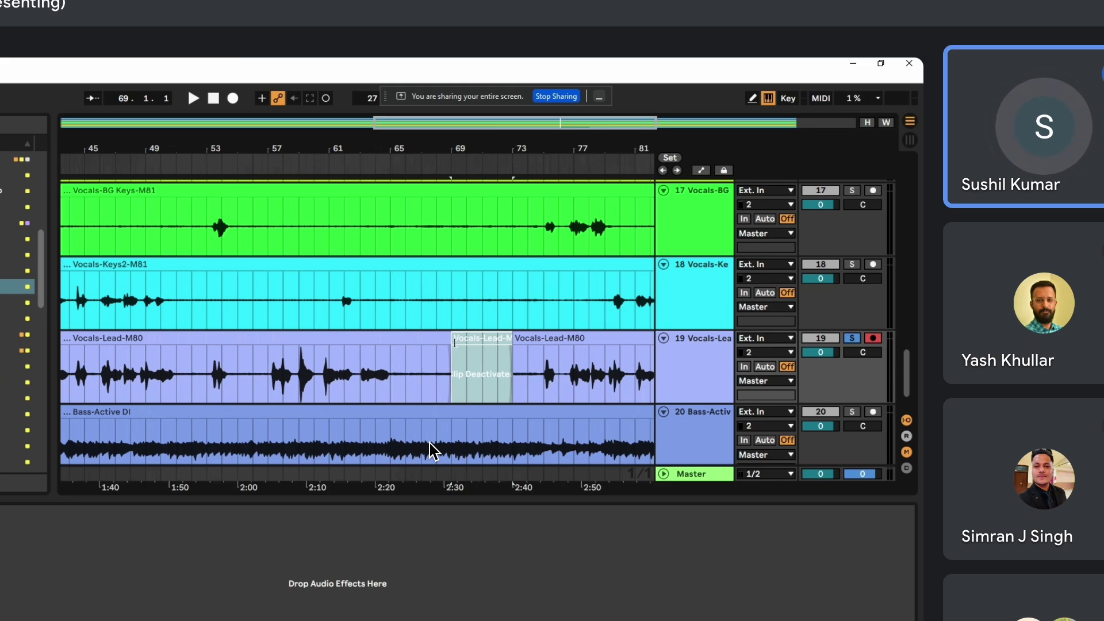
pyautogui.press('Delete')
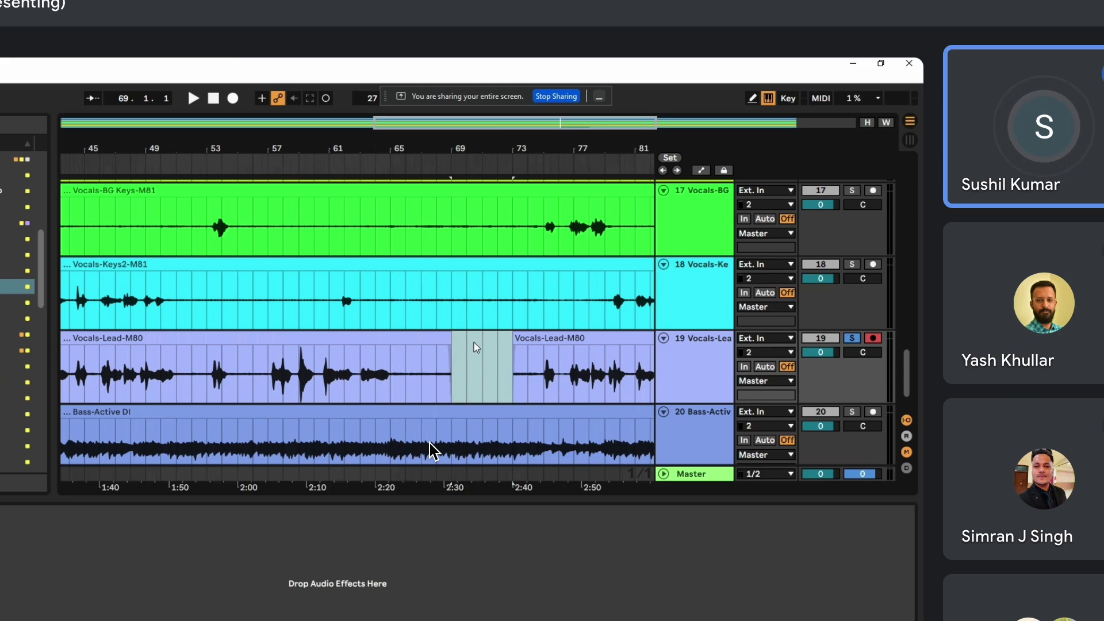
pyautogui.moveTo(451, 337); pyautogui.dragTo(401, 351)
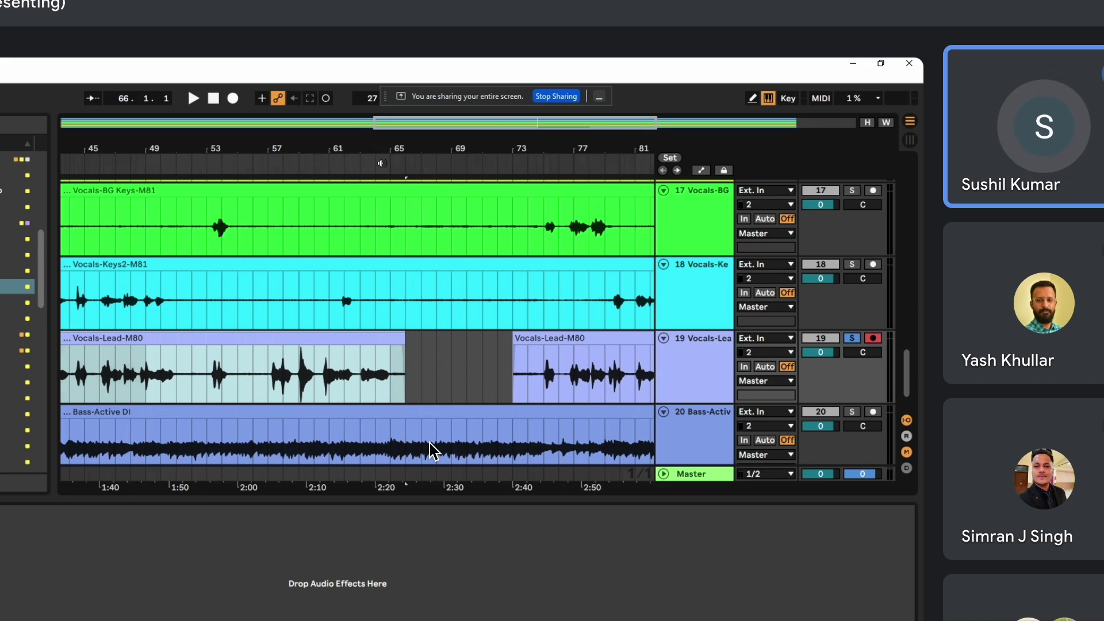
pyautogui.moveTo(382, 152); pyautogui.dragTo(383, 158)
pyautogui.moveTo(433, 344); pyautogui.dragTo(397, 344)
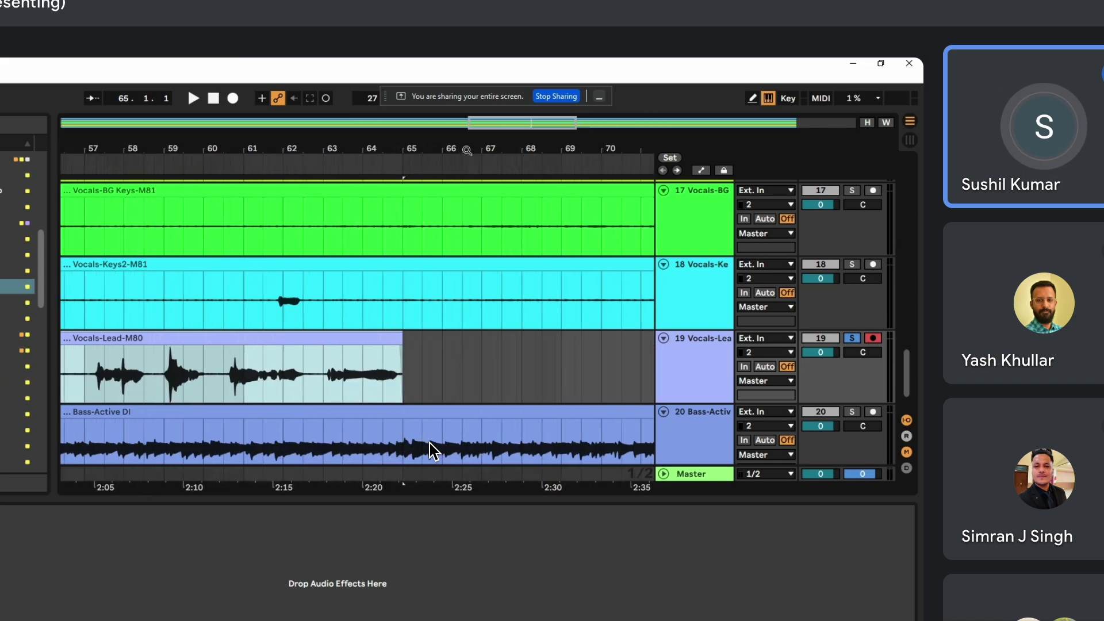
pyautogui.moveTo(427, 143); pyautogui.dragTo(397, 145)
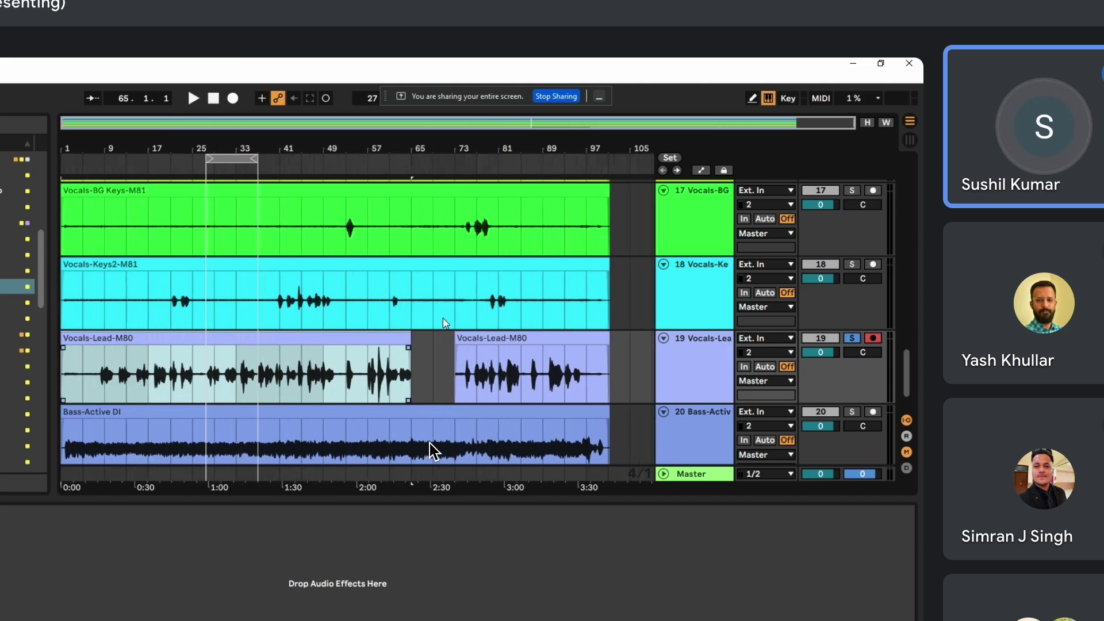
# Step: Audition the lead vocal from bar 59 and split its loud phrase, from bar 59 to just before 59.4, into a separate clip
pyautogui.moveTo(403, 143); pyautogui.dragTo(402, 147)
pyautogui.click(255, 385)
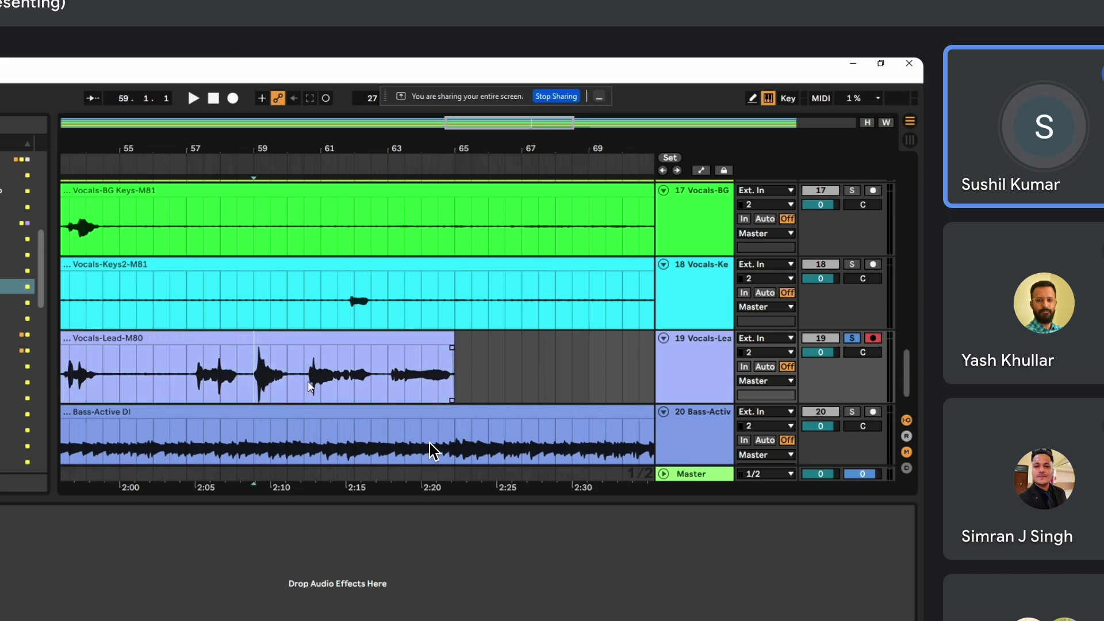
pyautogui.press('space')
pyautogui.moveTo(256, 144); pyautogui.dragTo(256, 150)
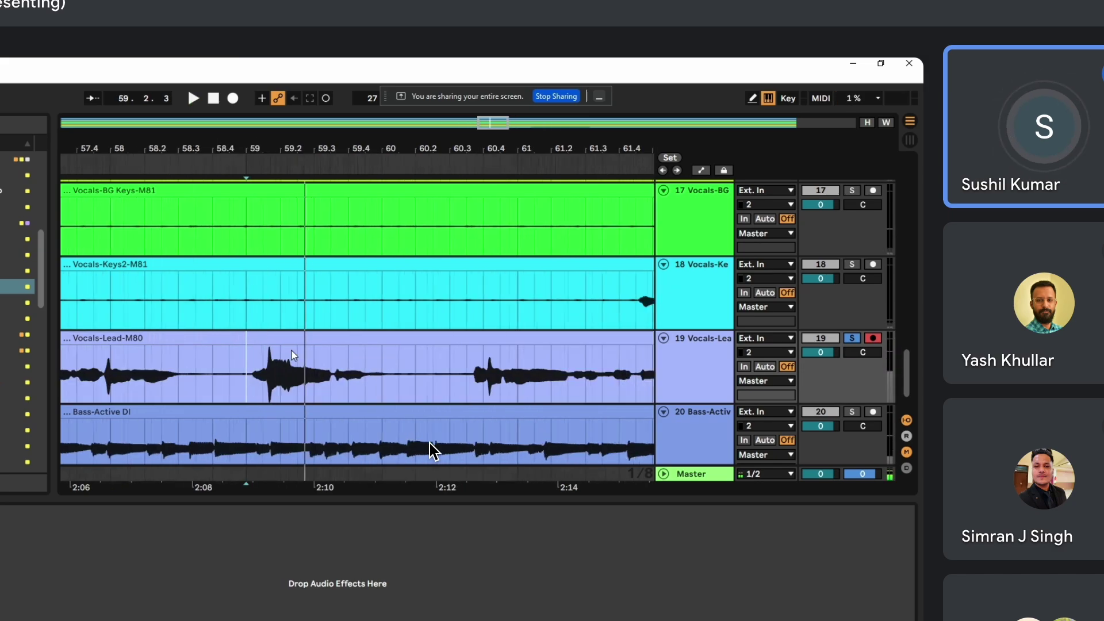
pyautogui.moveTo(246, 380); pyautogui.dragTo(331, 384)
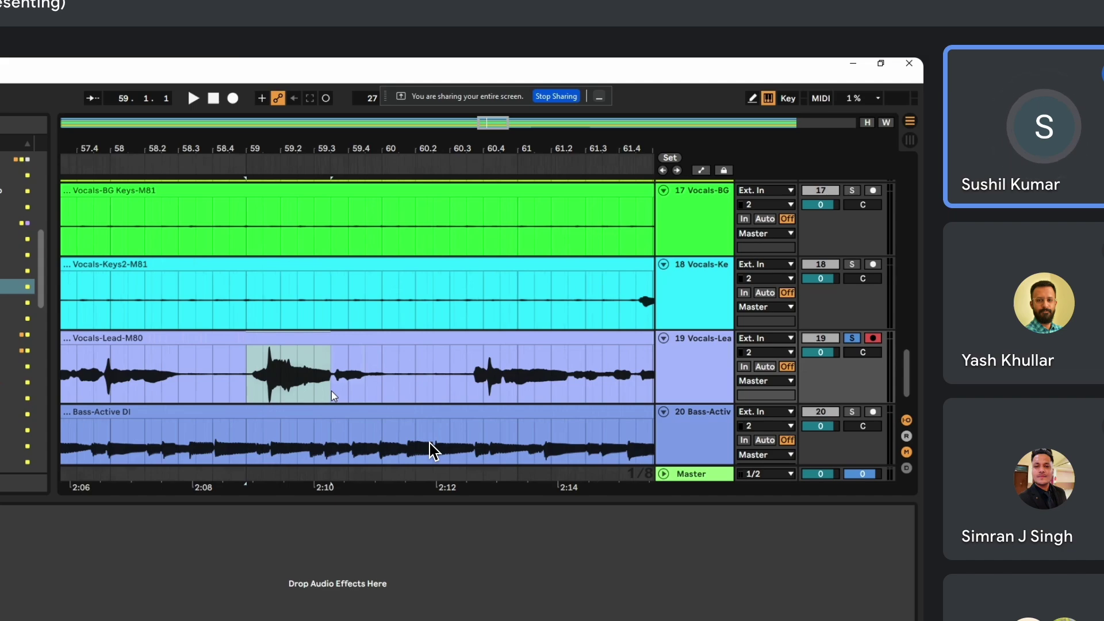
pyautogui.hotkey('ctrl', 'e')
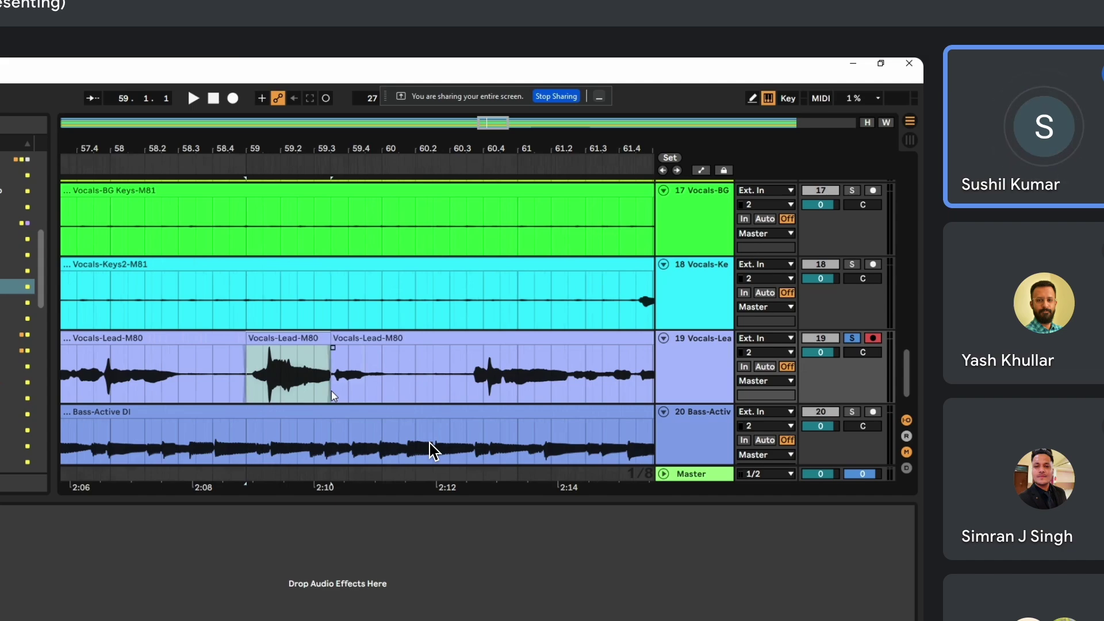
# Step: Lower the clip gain of the split loud phrase at bar 59 to about -3.6 dB
pyautogui.doubleClick(282, 340)
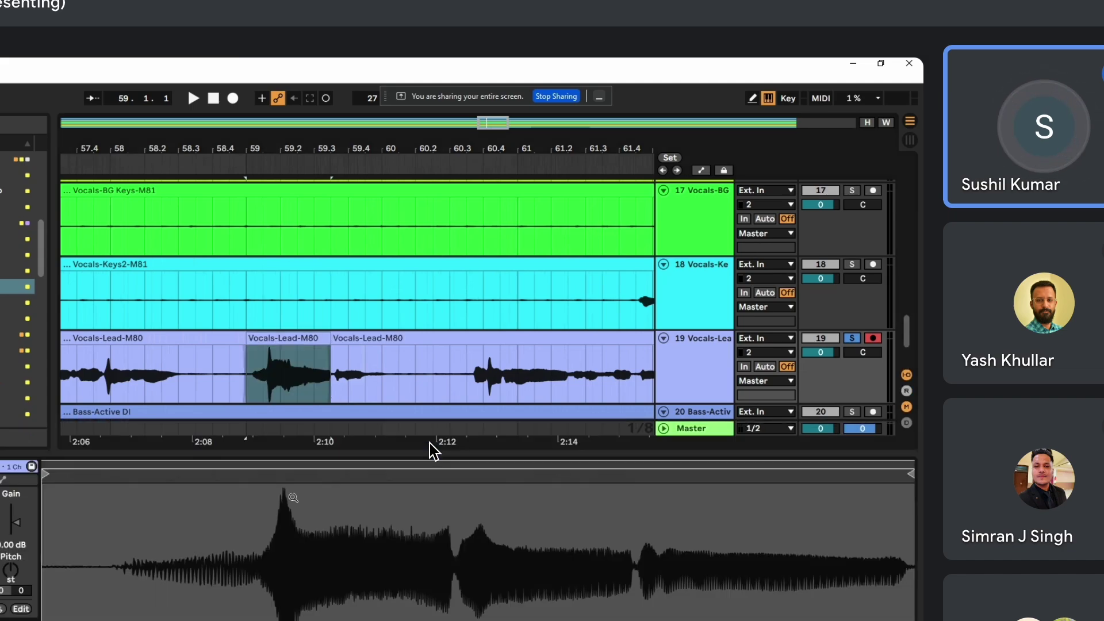
pyautogui.moveTo(5, 544); pyautogui.dragTo(5, 548)
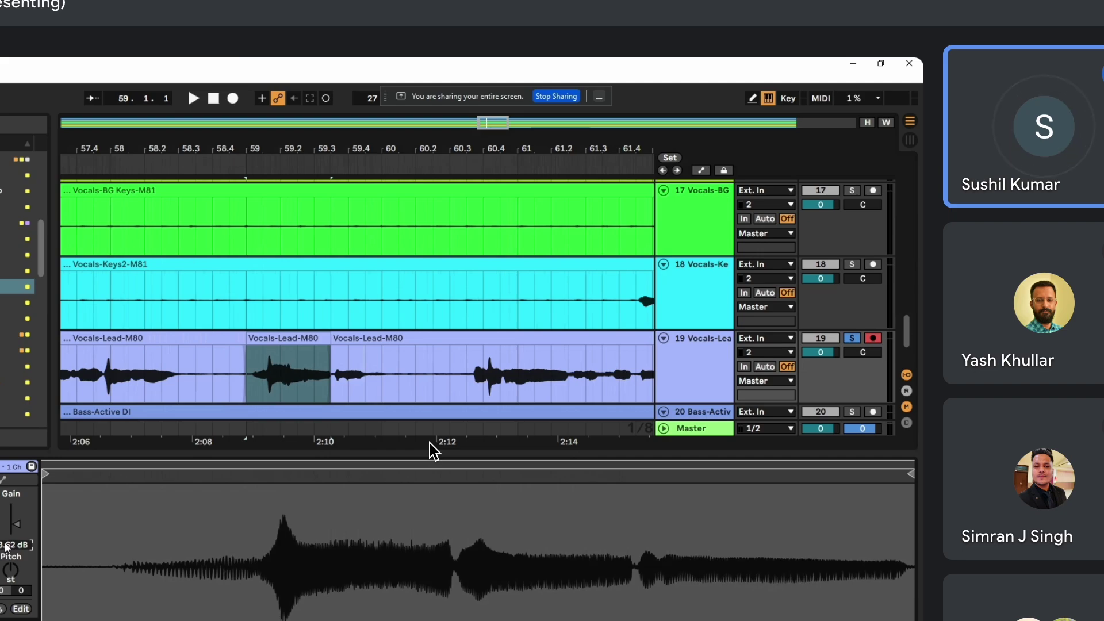
pyautogui.click(94, 376)
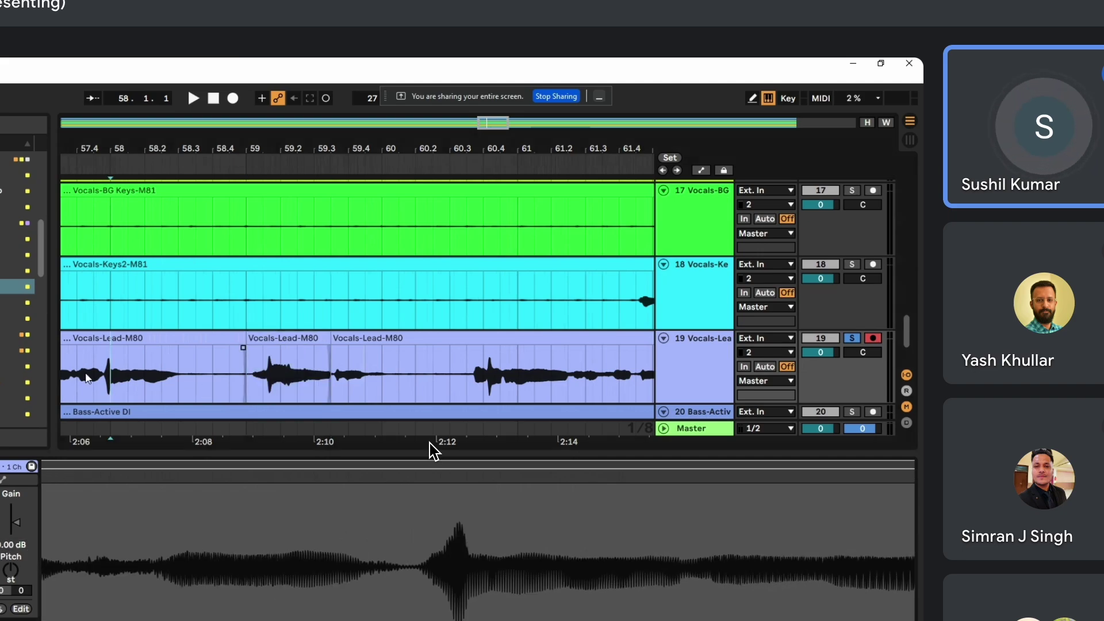
pyautogui.click(281, 340)
pyautogui.doubleClick(281, 339)
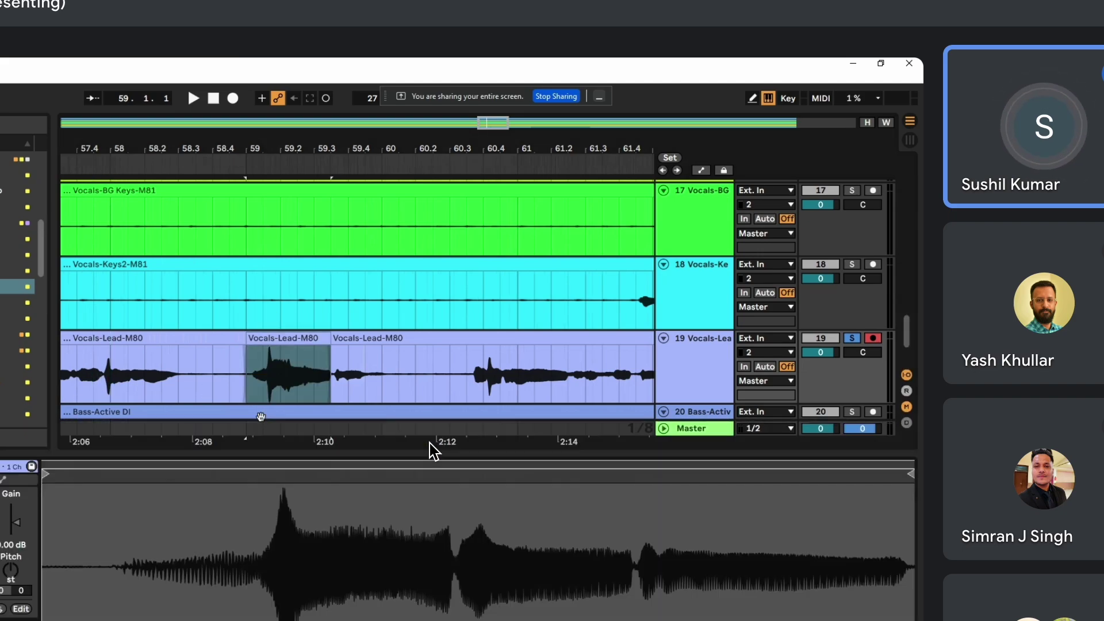
pyautogui.moveTo(6, 544); pyautogui.dragTo(5, 548)
# Step: Play the lead vocal from just before bar 58 through the gain-adjusted phrase to check its level
pyautogui.click(113, 378)
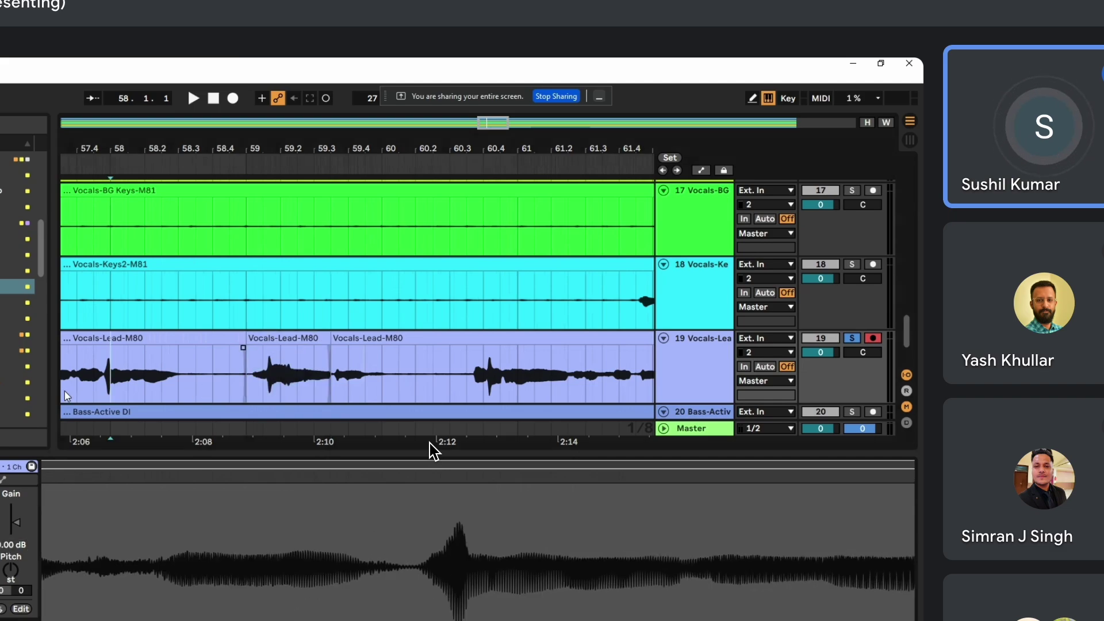
pyautogui.click(97, 383)
pyautogui.press('space')
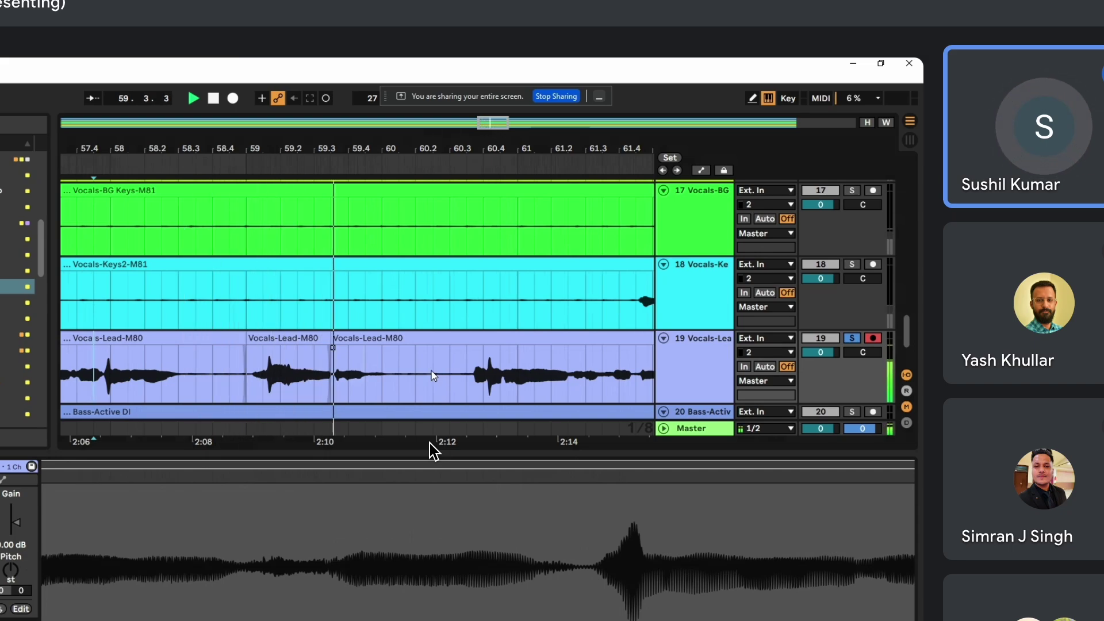
pyautogui.press('space')
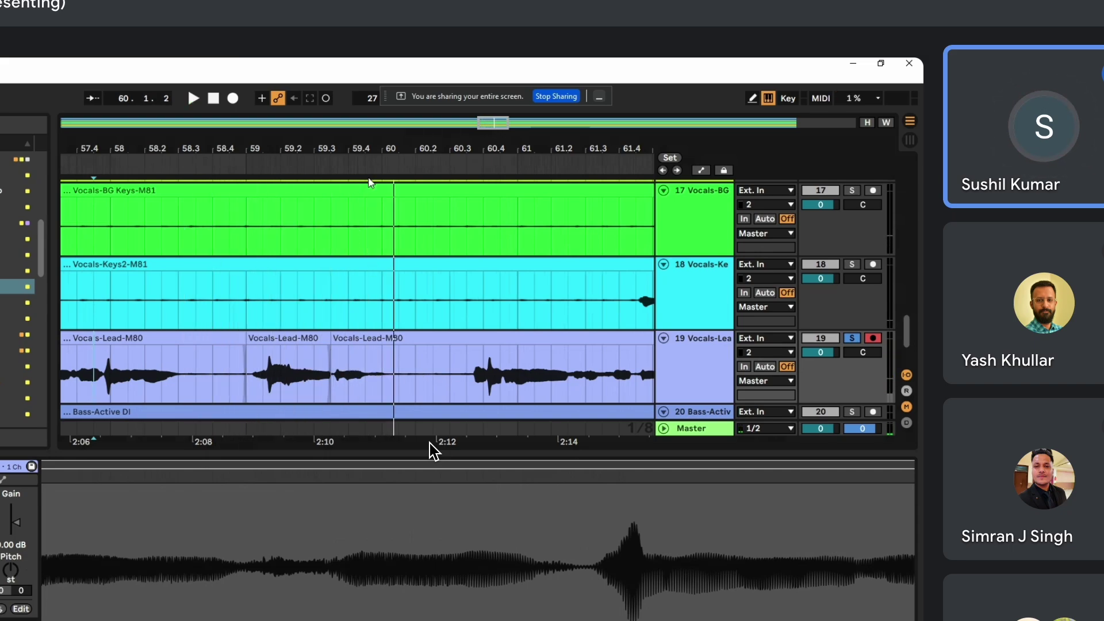
# Step: Select a lead vocal passage starting at bar 34 and move the loop onto it
pyautogui.scroll(3, 335, 202)
pyautogui.click(314, 349)
pyautogui.scroll(-3, 314, 349)
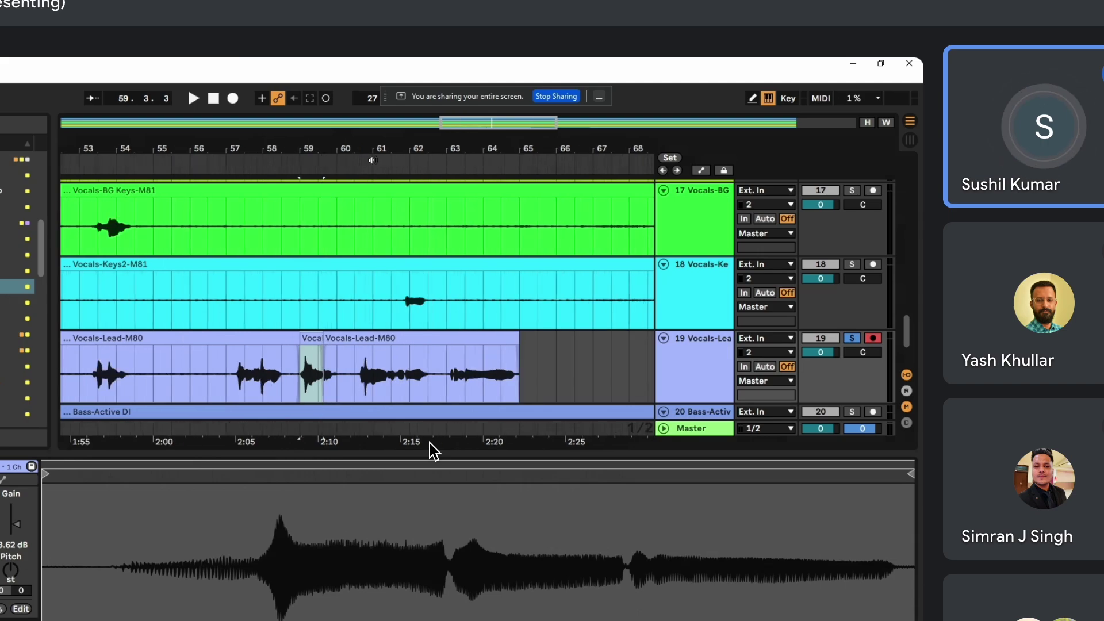
pyautogui.scroll(-4, 354, 151)
pyautogui.scroll(-1, 354, 149)
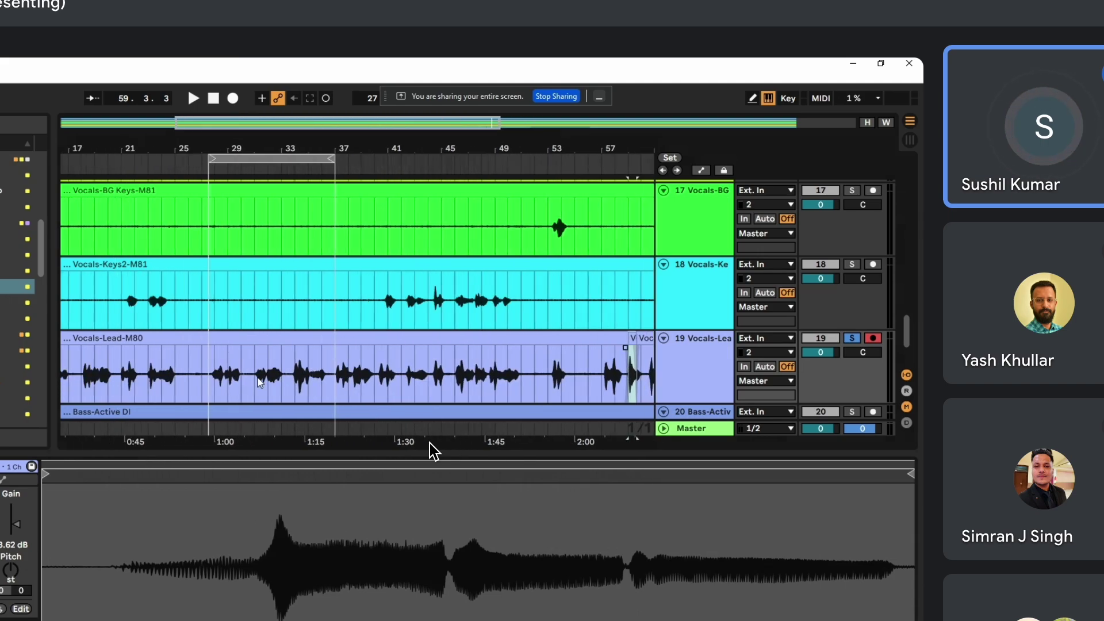
pyautogui.click(214, 380)
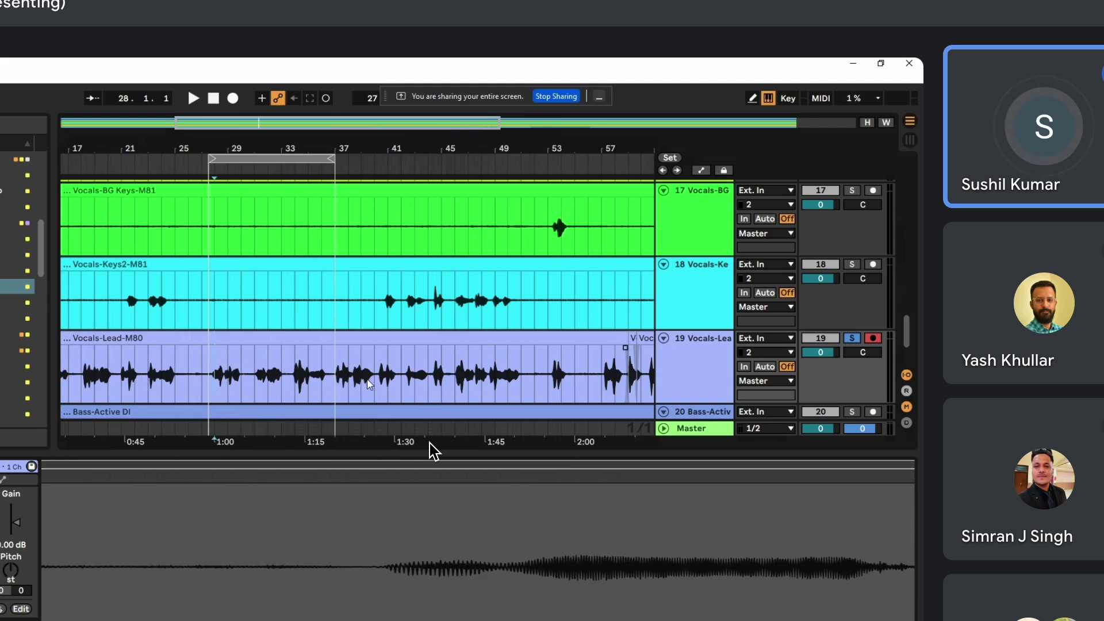
pyautogui.moveTo(292, 167); pyautogui.dragTo(365, 168)
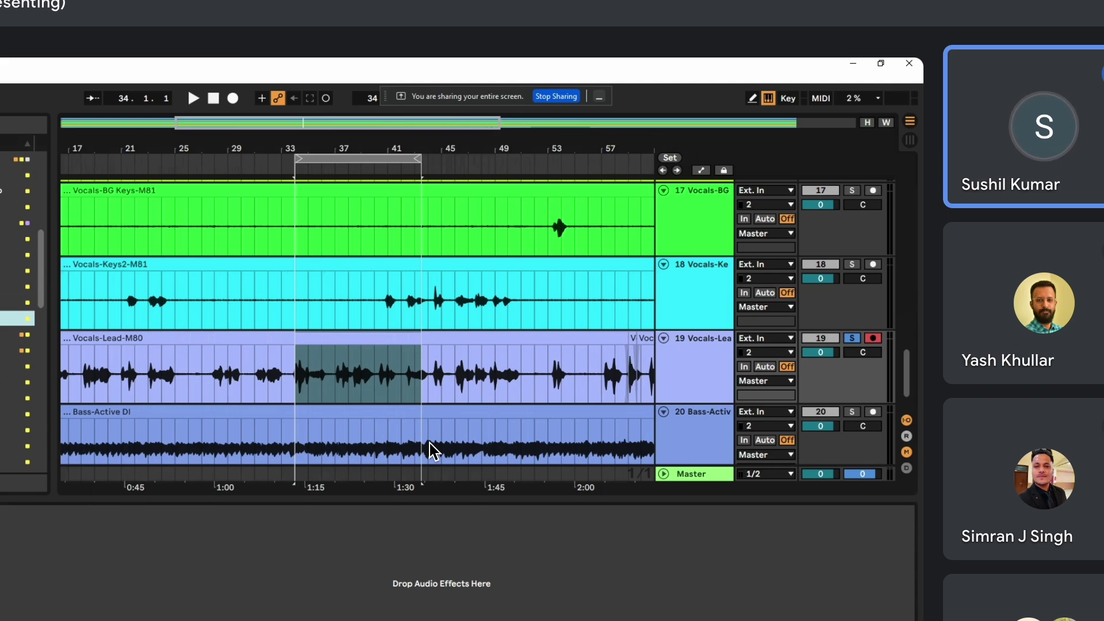
# Step: Load FabFilter Pro-Q 3 on the lead vocal track and play the loop to view its spectrum
pyautogui.moveTo(304, 262); pyautogui.dragTo(473, 428)
pyautogui.press('space')
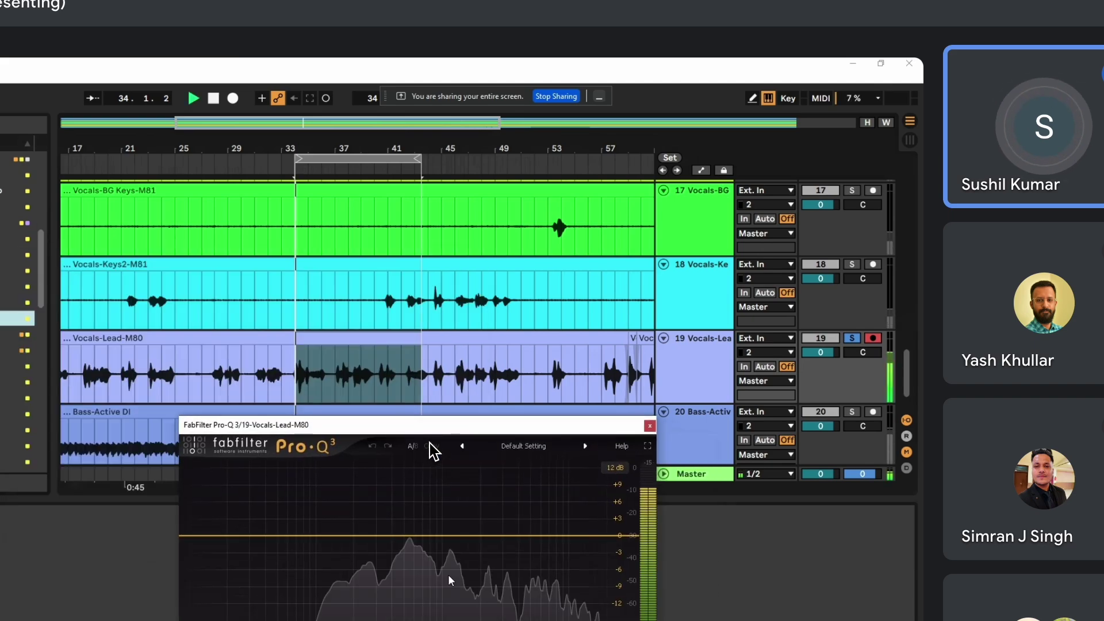
pyautogui.press('space')
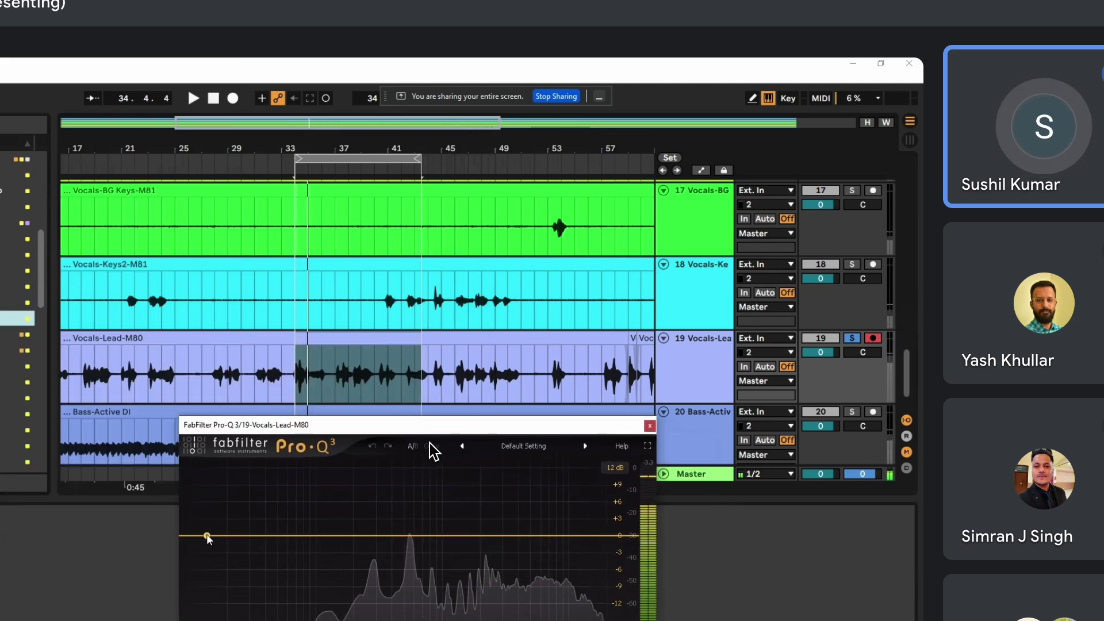
# Step: Add a 12 dB/oct low-cut band in Pro-Q 3 and sweep it in solo to 106.55 Hz while the vocal plays
pyautogui.click(207, 536)
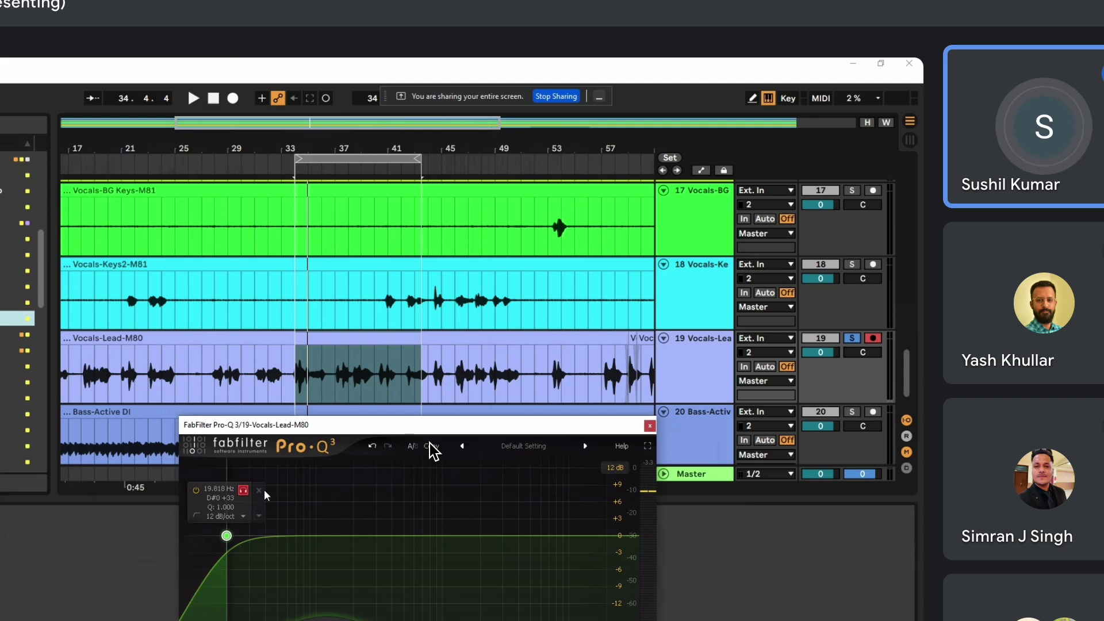
pyautogui.press('space')
pyautogui.moveTo(267, 489); pyautogui.dragTo(354, 484)
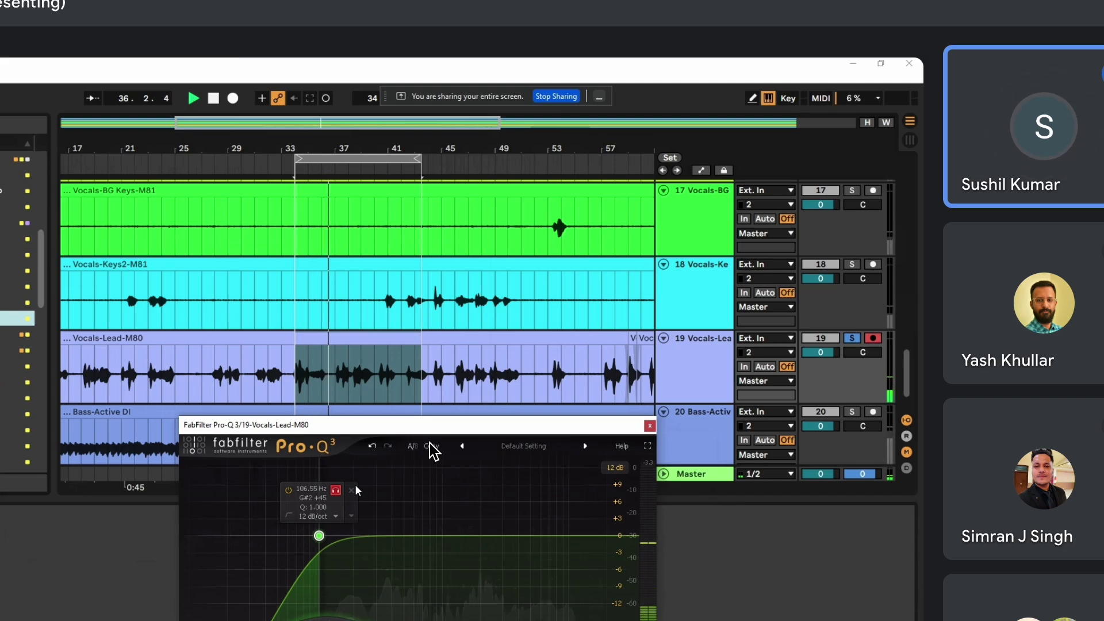
pyautogui.press('space')
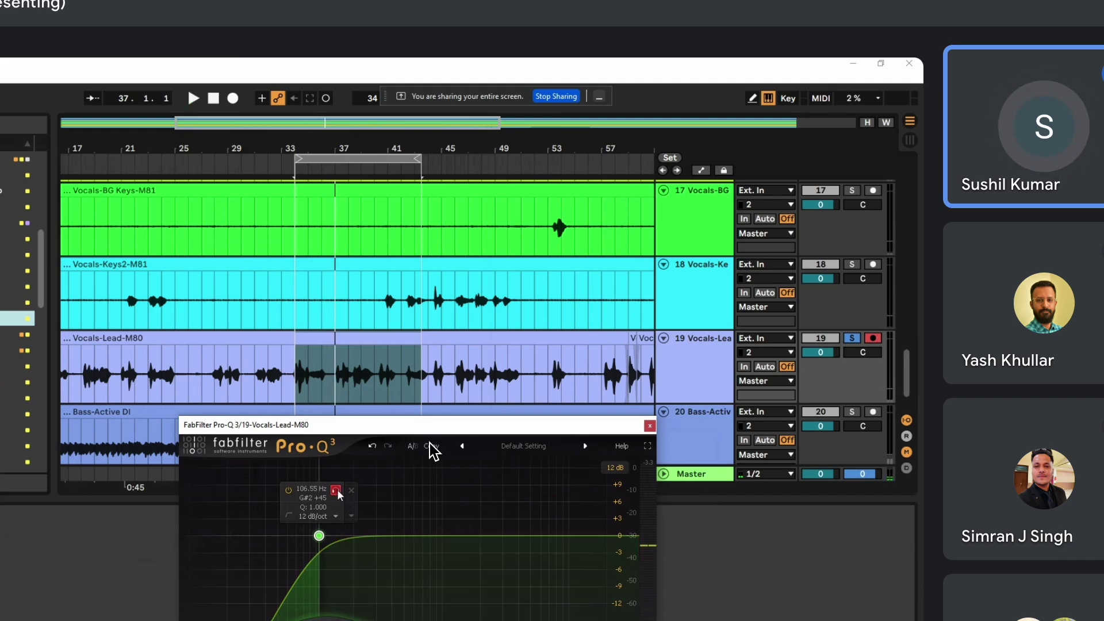
# Step: Play the vocal loop with the low-cut band's solo on and off to compare the removed low end
pyautogui.press('space')
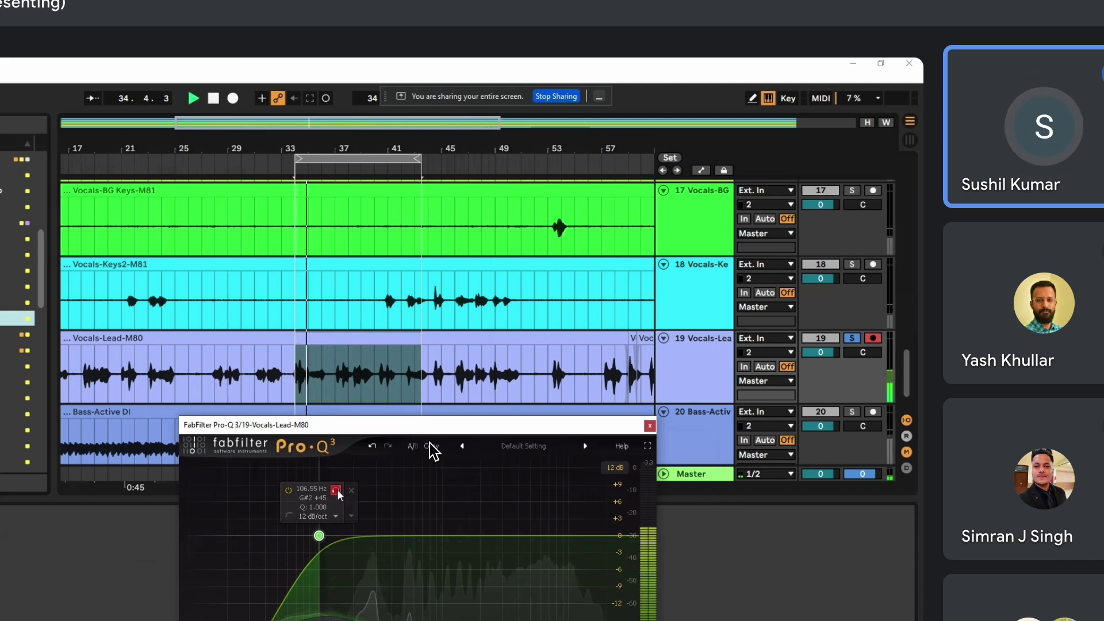
pyautogui.press('space')
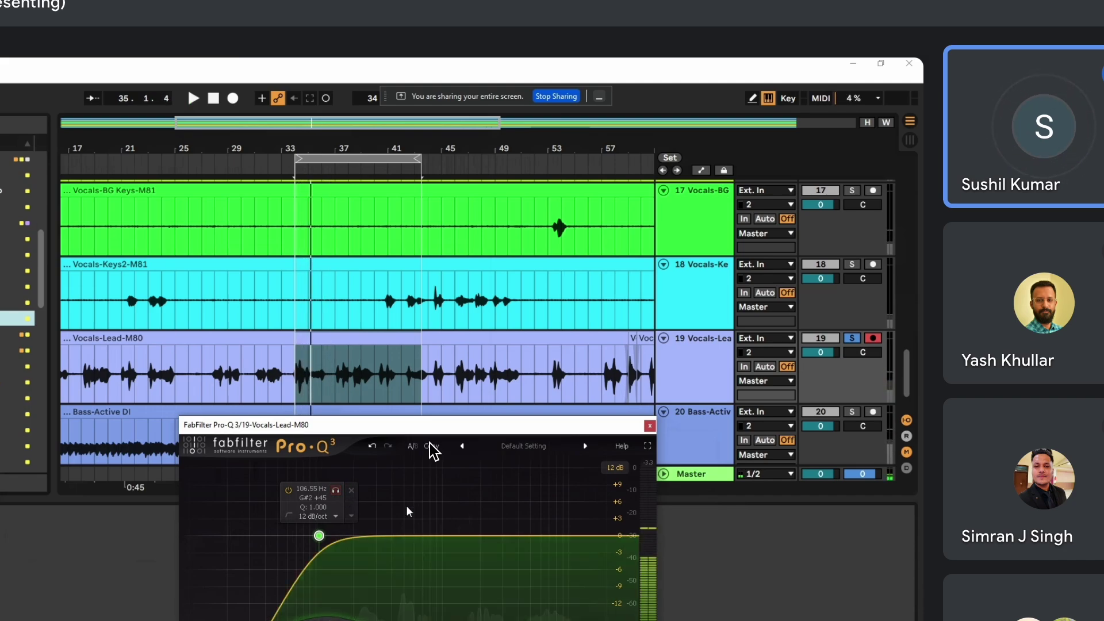
pyautogui.click(336, 490)
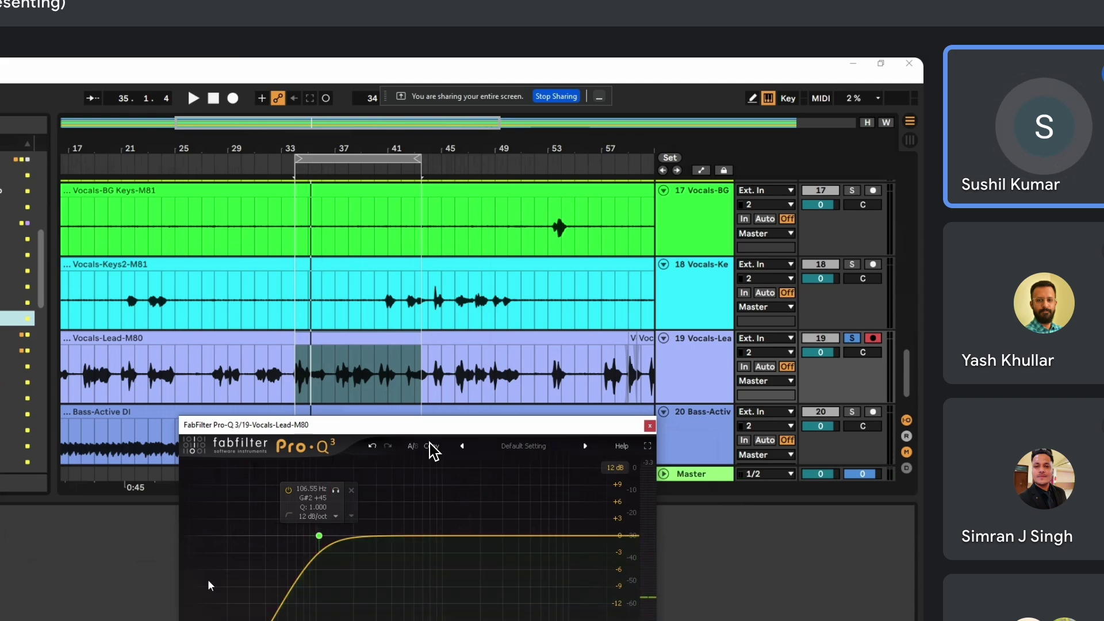
pyautogui.press('space')
pyautogui.click(336, 490)
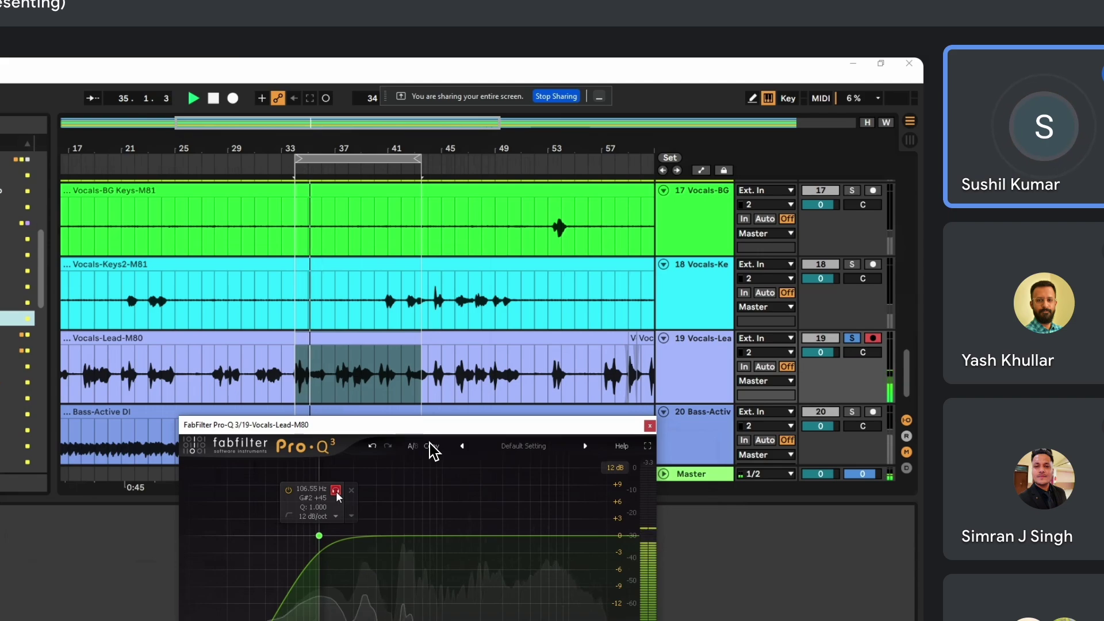
pyautogui.press('space')
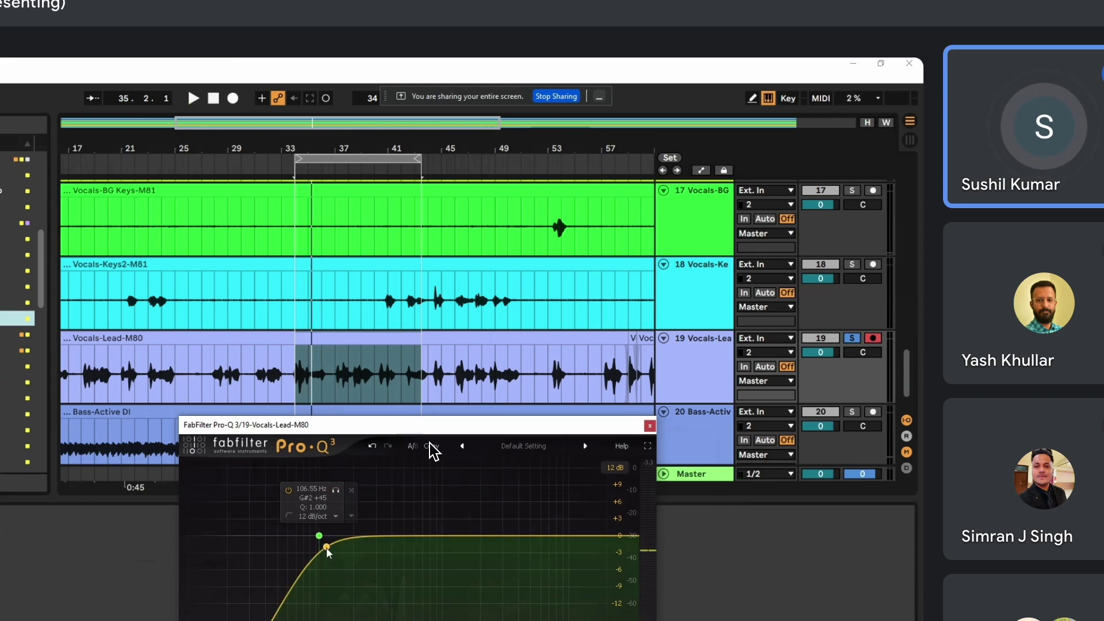
# Step: Sweep the low-cut band in solo up to 123.27 Hz with an 18 dB/oct slope while the vocal plays
pyautogui.click(335, 490)
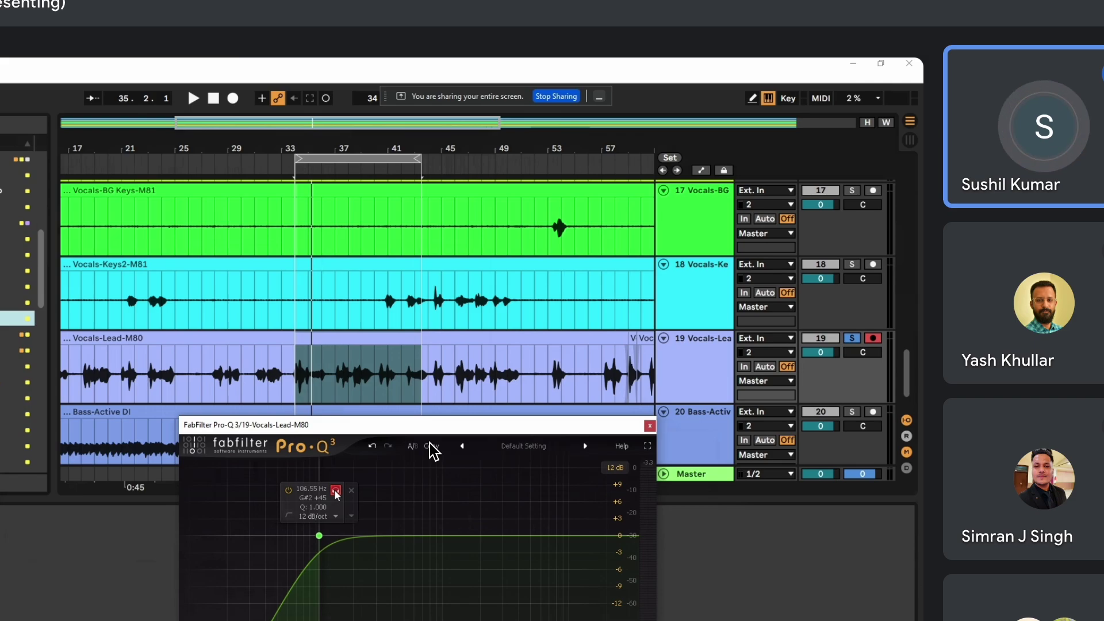
pyautogui.press('space')
pyautogui.moveTo(337, 495); pyautogui.dragTo(348, 501)
pyautogui.scroll(1, 348, 500)
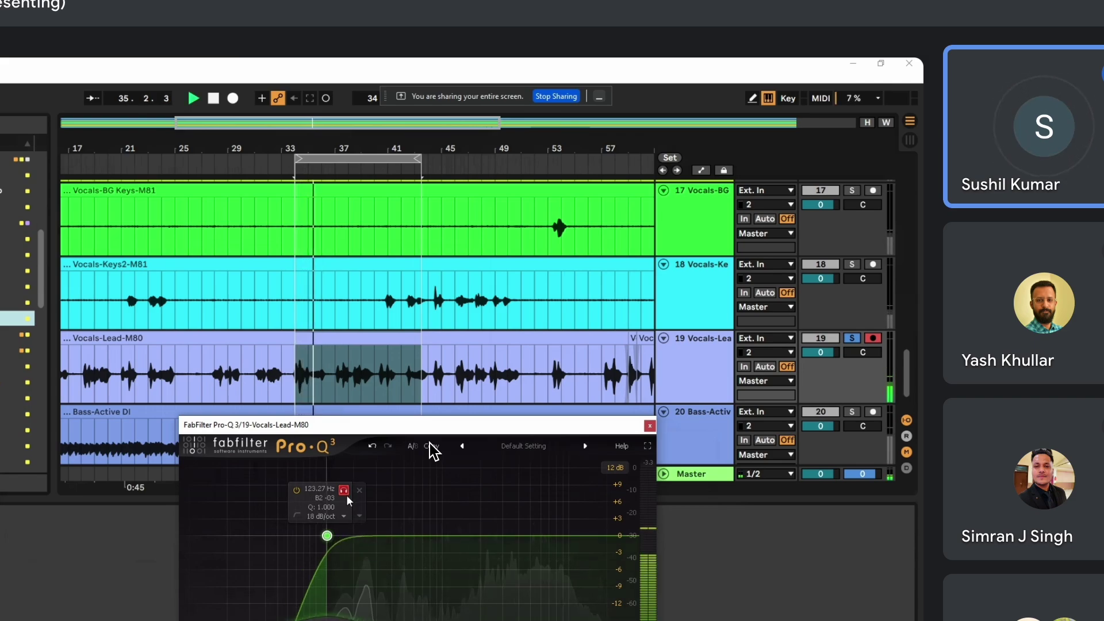
pyautogui.click(347, 494)
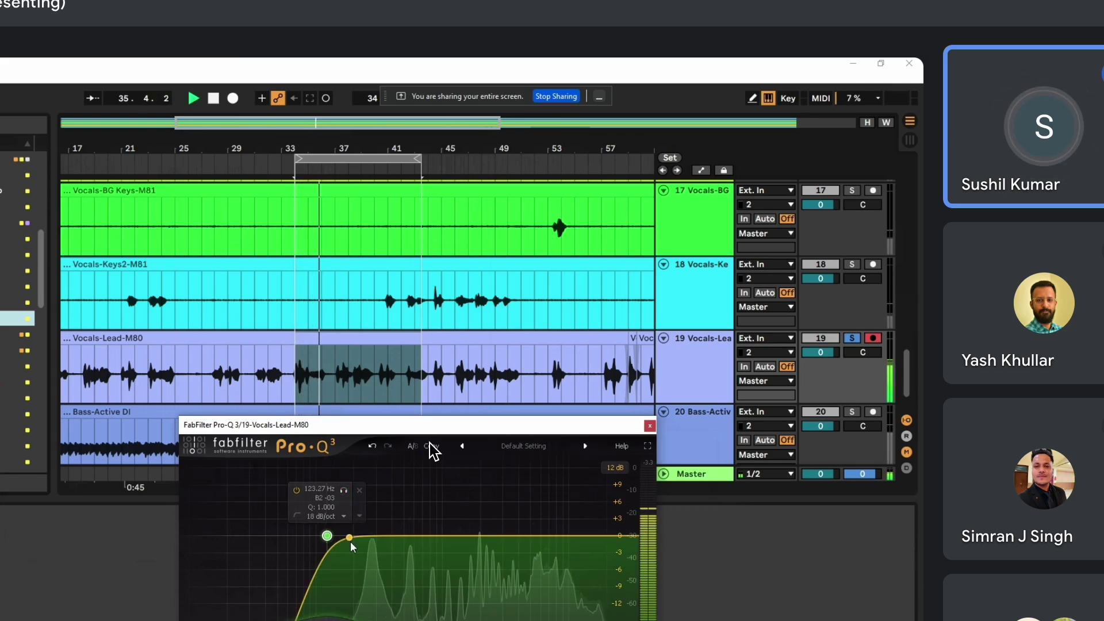
# Step: Play the vocal loop with the low-cut band bypassed and re-enabled to compare the sound
pyautogui.click(296, 490)
pyautogui.press('space')
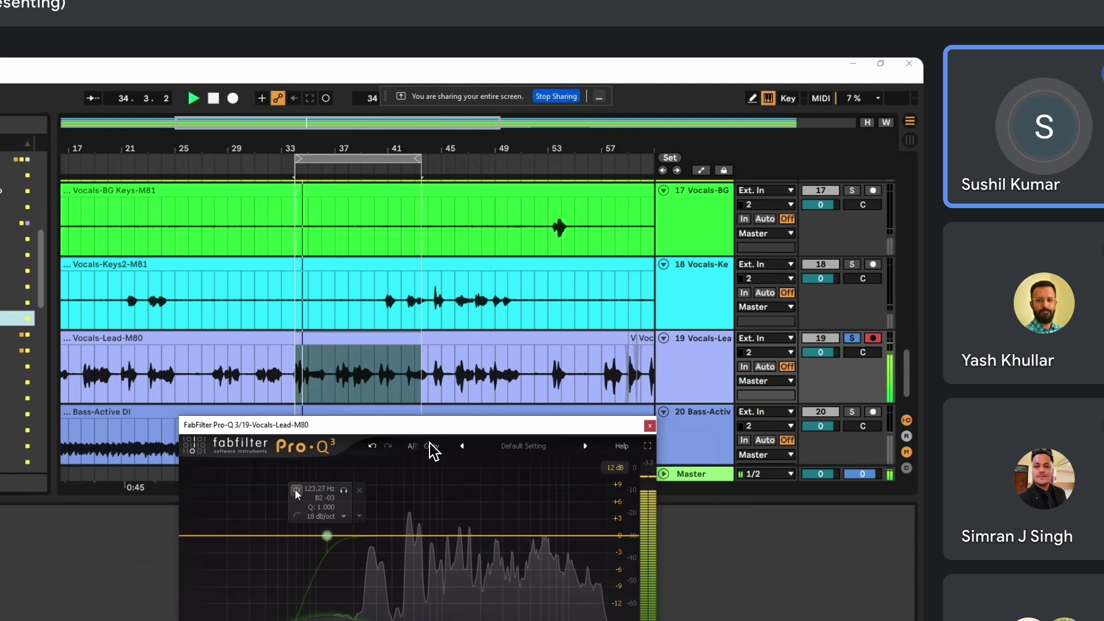
pyautogui.click(295, 490)
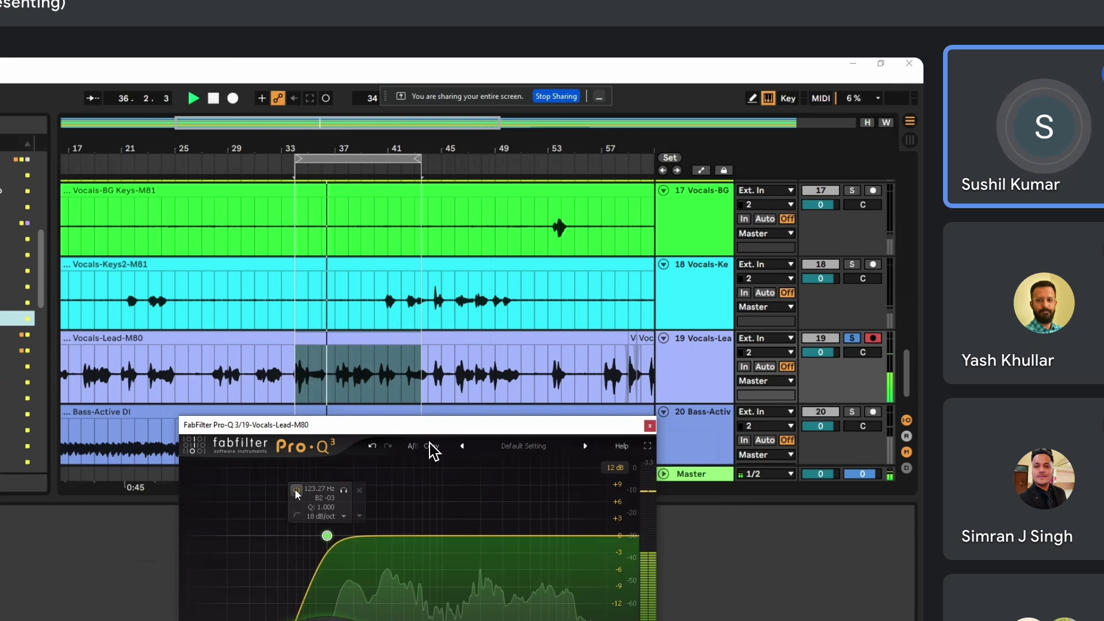
pyautogui.press('space')
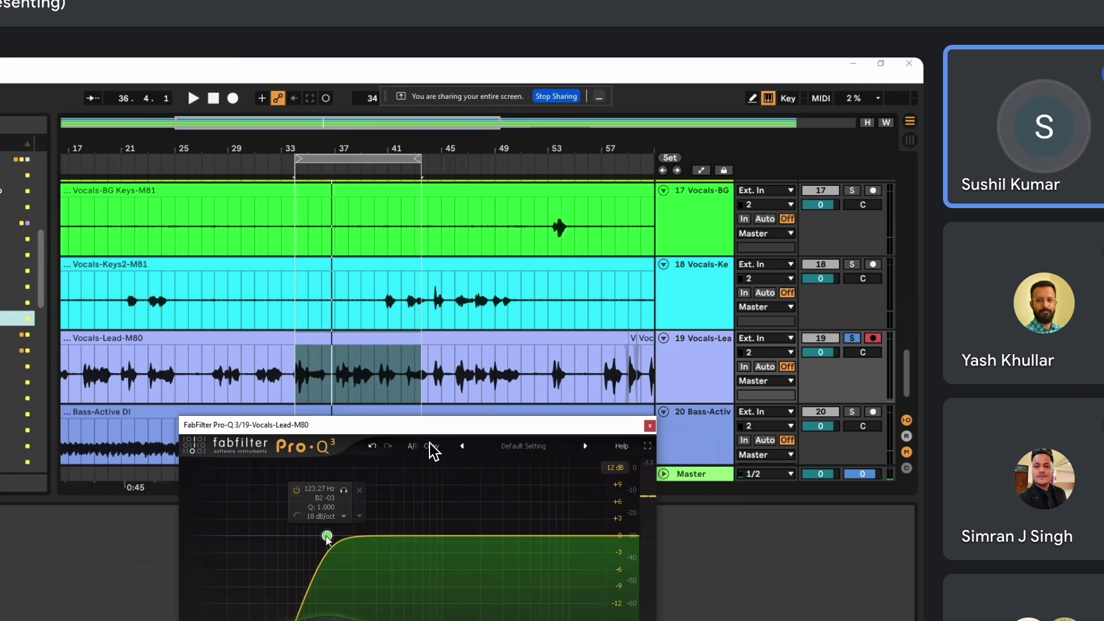
# Step: Lower the low-cut frequency to 91.070 Hz by sweeping it in solo while the vocal loop plays
pyautogui.press('space')
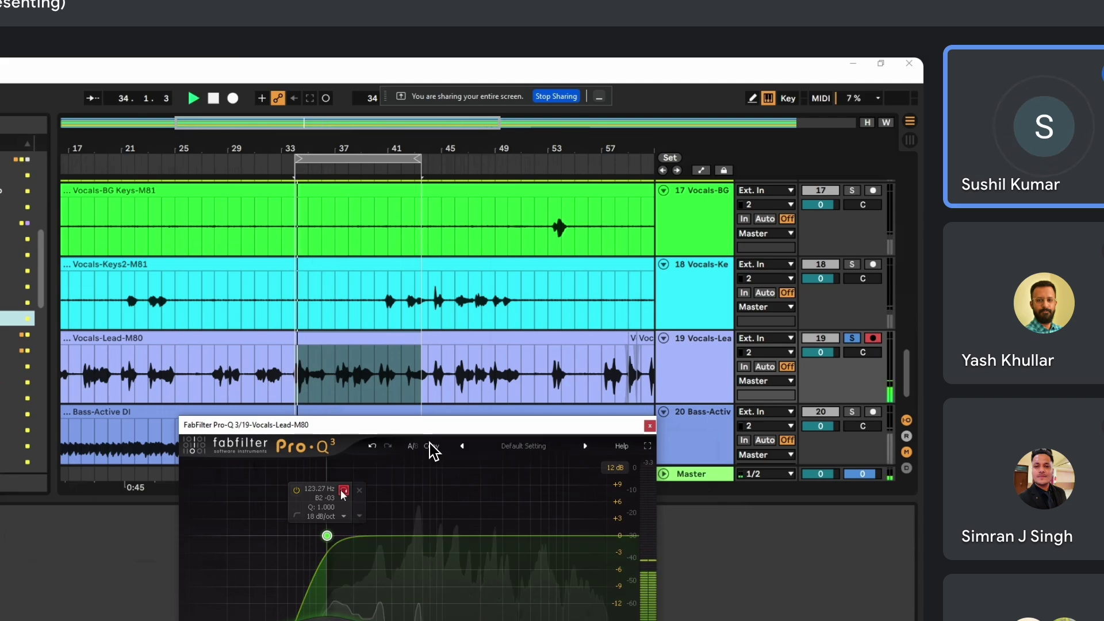
pyautogui.moveTo(339, 490); pyautogui.dragTo(320, 491)
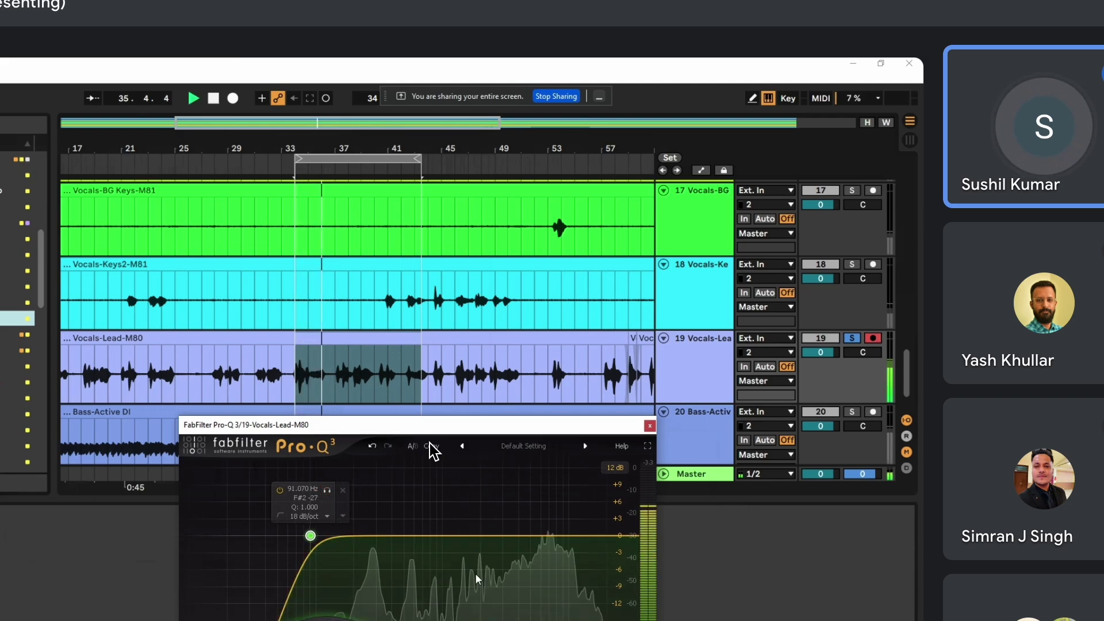
pyautogui.press('space')
# Step: Add a bell band near 226 Hz, sweep it in solo, and cut about 2.18 dB at 220.85 Hz with a Q of 1.218
pyautogui.click(568, 567)
pyautogui.moveTo(460, 425); pyautogui.dragTo(460, 375)
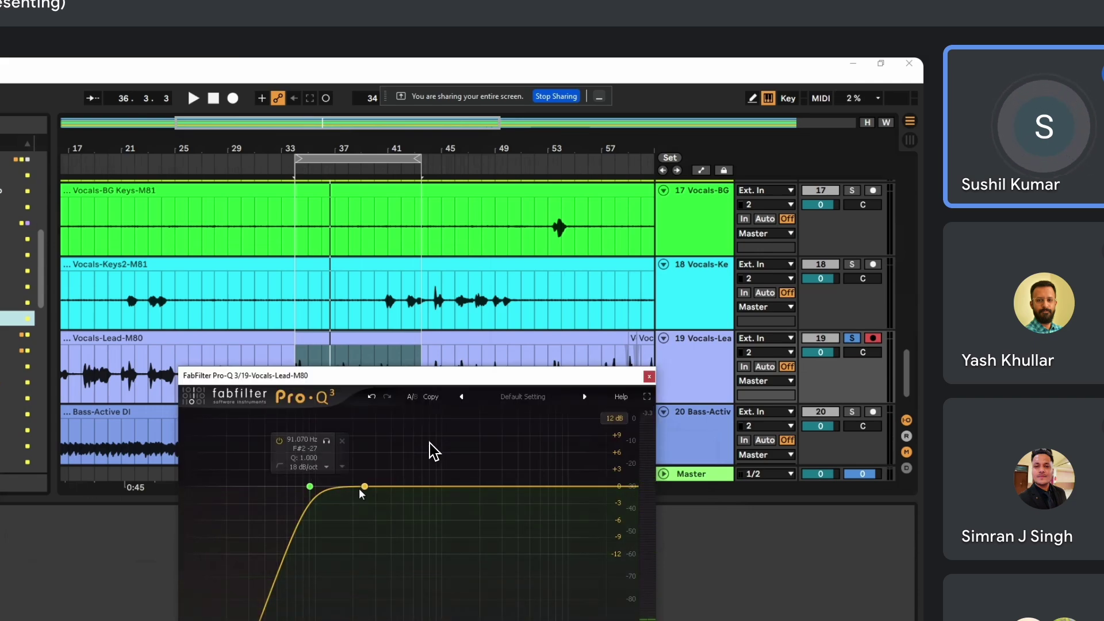
pyautogui.click(359, 487)
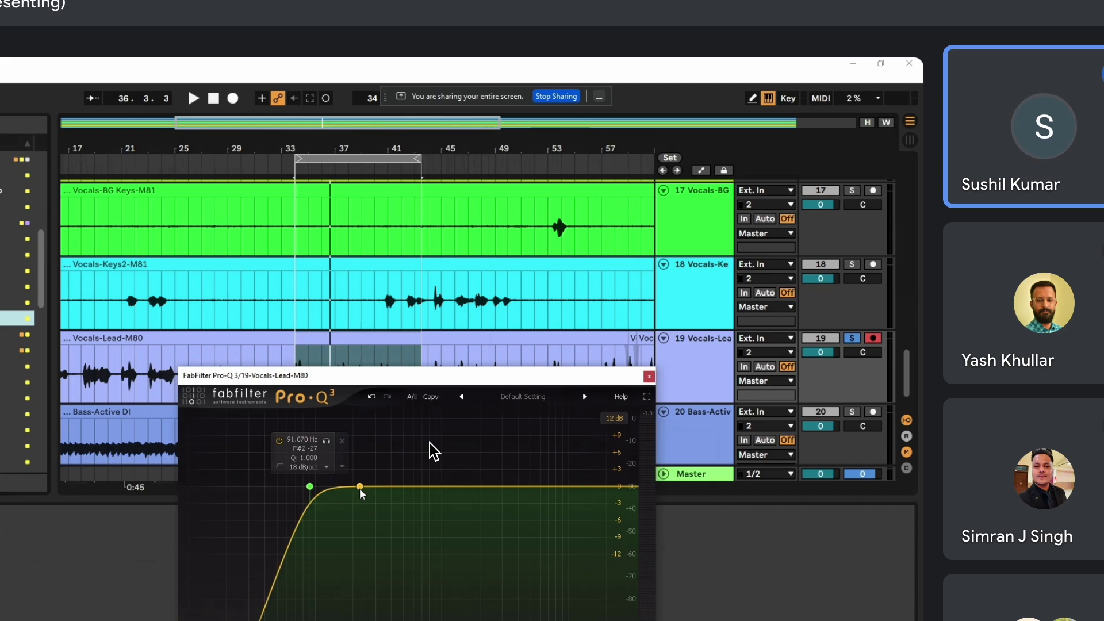
pyautogui.click(377, 440)
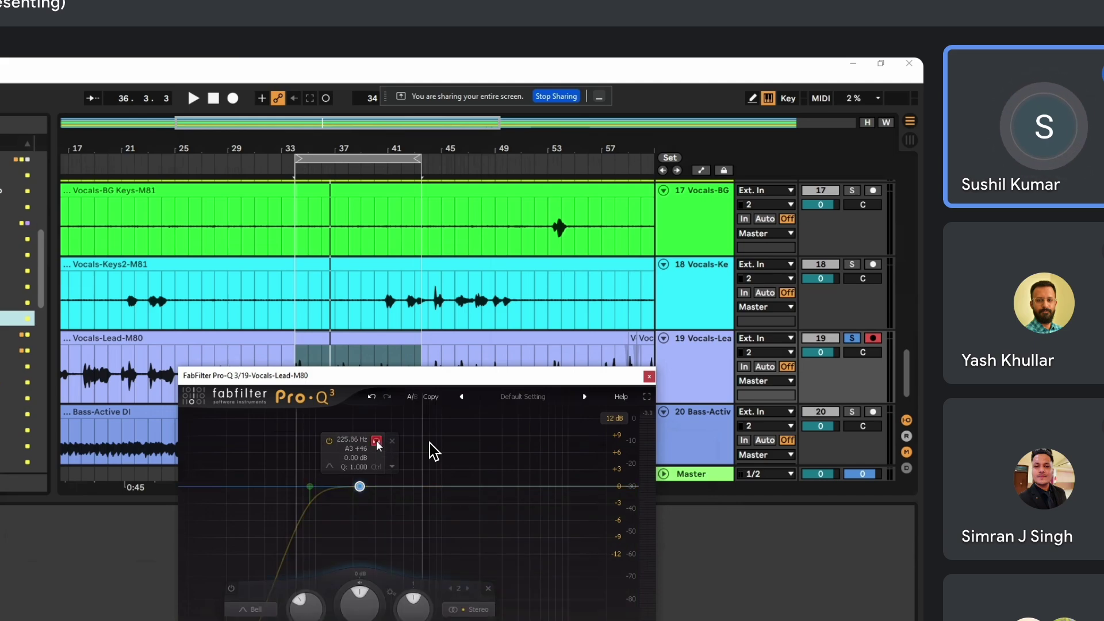
pyautogui.press('space')
pyautogui.moveTo(376, 441)
pyautogui.mouseDown()
pyautogui.moveTo(360, 443)
pyautogui.moveTo(405, 445)
pyautogui.moveTo(360, 449)
pyautogui.mouseUp()
pyautogui.moveTo(367, 446)
pyautogui.mouseDown()
pyautogui.moveTo(379, 444)
pyautogui.moveTo(371, 446)
pyautogui.mouseUp()
pyautogui.moveTo(355, 487); pyautogui.dragTo(358, 498)
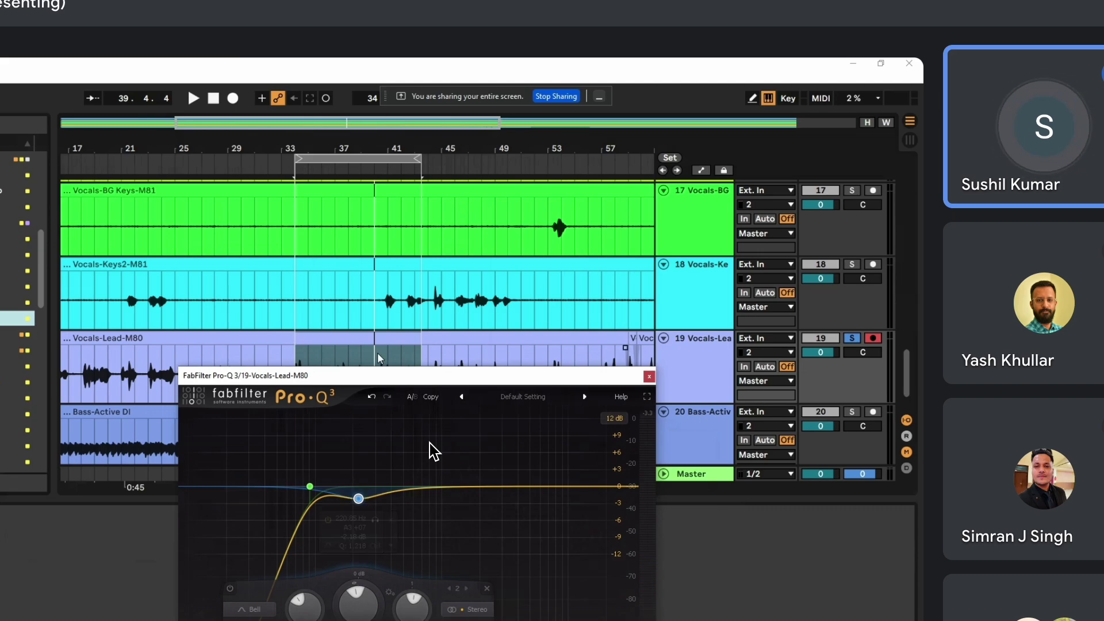
# Step: Turn off solo on the lead vocal track and play the loop to hear the equalized vocal in the full mix
pyautogui.click(850, 339)
pyautogui.click(850, 340)
pyautogui.press('space')
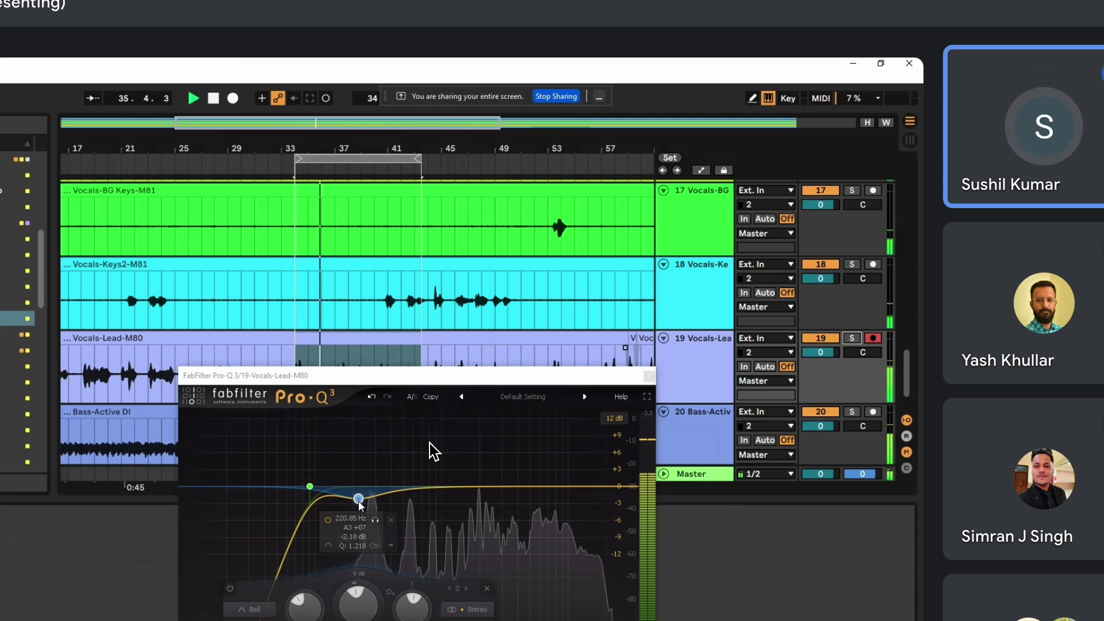
pyautogui.press('space')
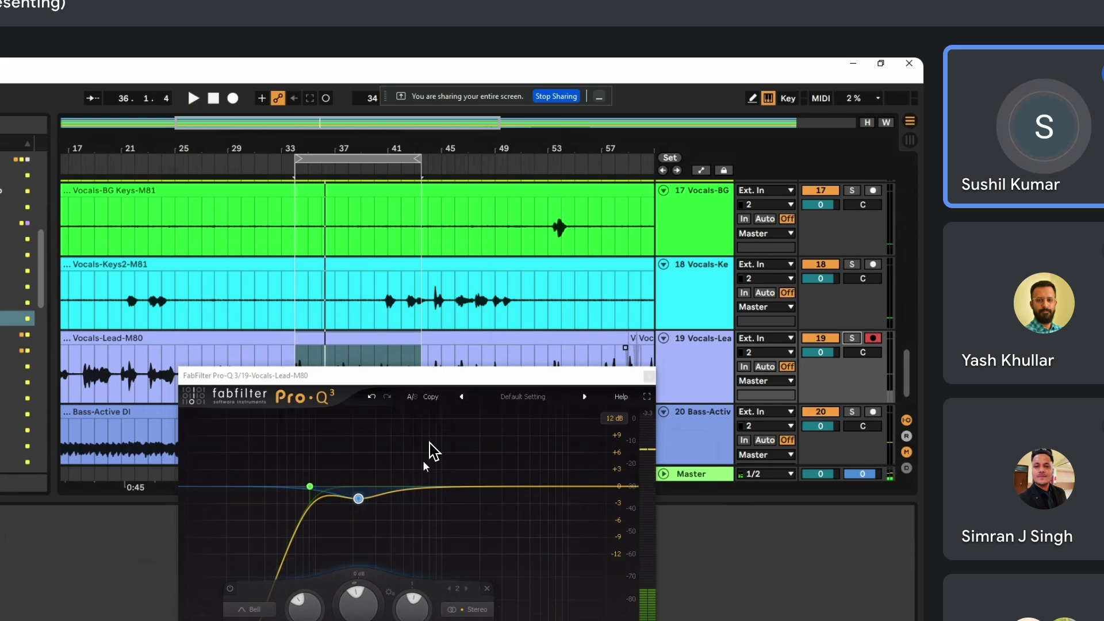